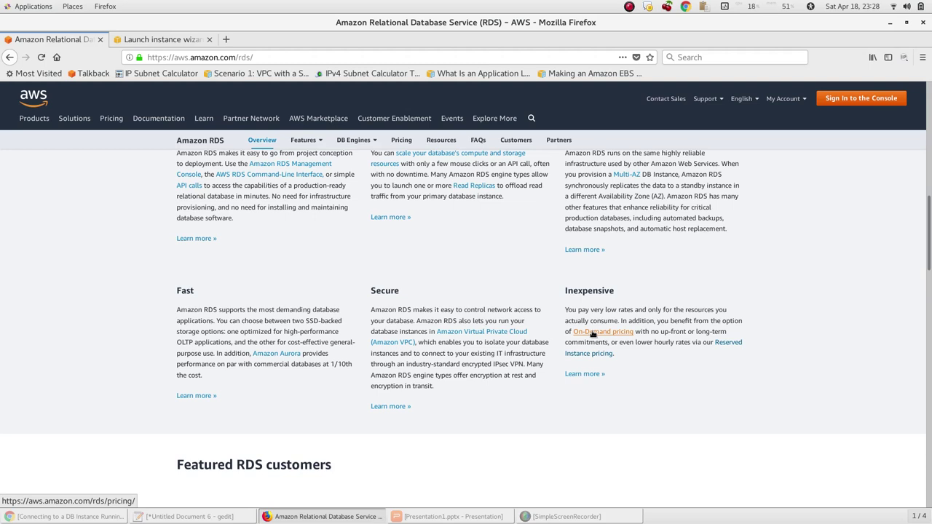
- Review the Amazon RDS overview page, including its benefits and supported database engines
{"action": "scroll", "coordinate": [518, 328], "scroll_direction": "down", "scroll_amount": 3}
{"action": "scroll", "coordinate": [517, 331], "scroll_direction": "up", "scroll_amount": 8}
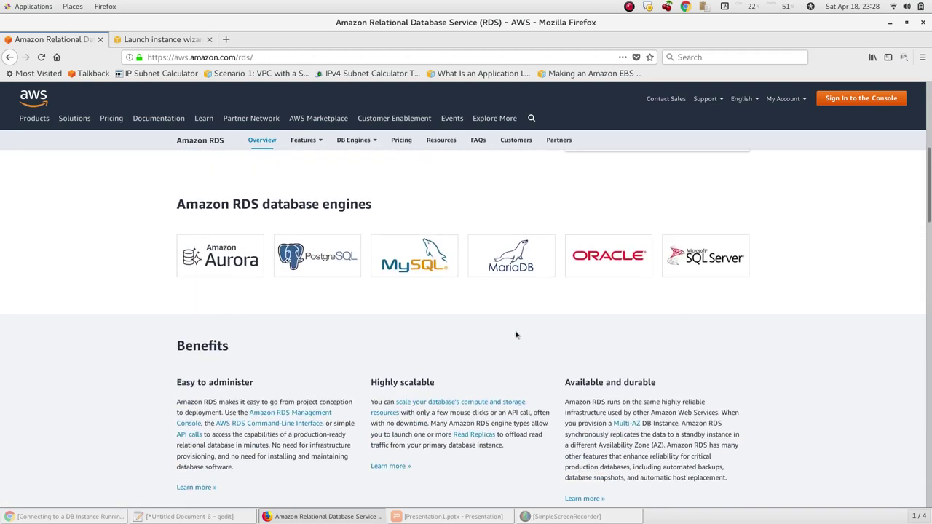
{"action": "scroll", "coordinate": [515, 335], "scroll_direction": "up", "scroll_amount": 5}
{"action": "scroll", "coordinate": [402, 293], "scroll_direction": "up", "scroll_amount": 1}
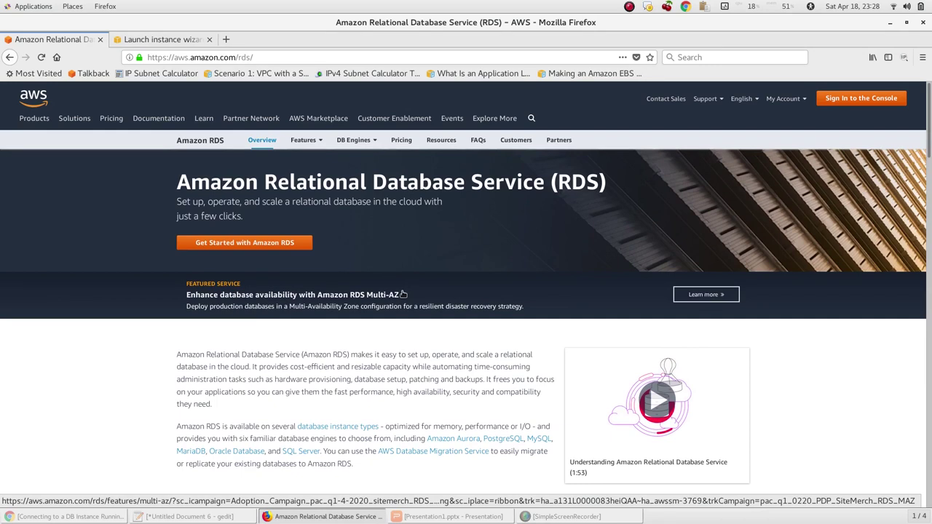
{"action": "scroll", "coordinate": [402, 294], "scroll_direction": "down", "scroll_amount": 5}
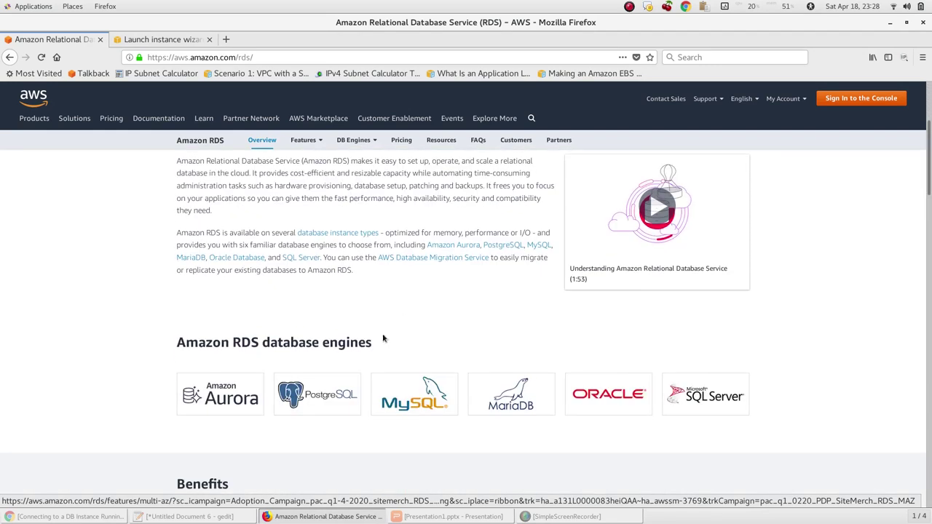
- Switch to the AWS console, open the RDS service and start creating a new database
{"action": "key", "text": "ctrl+Tab"}
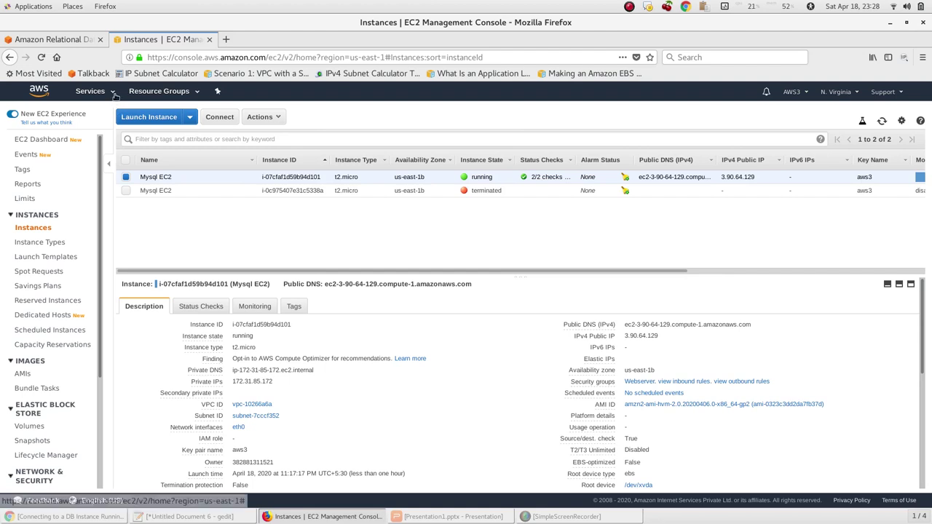
{"action": "left_click", "coordinate": [114, 95]}
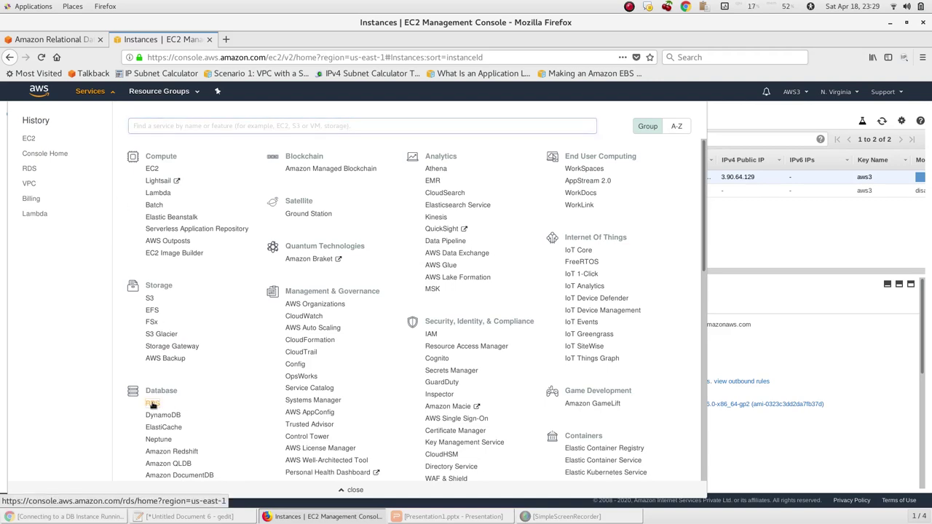
{"action": "left_click", "coordinate": [152, 404]}
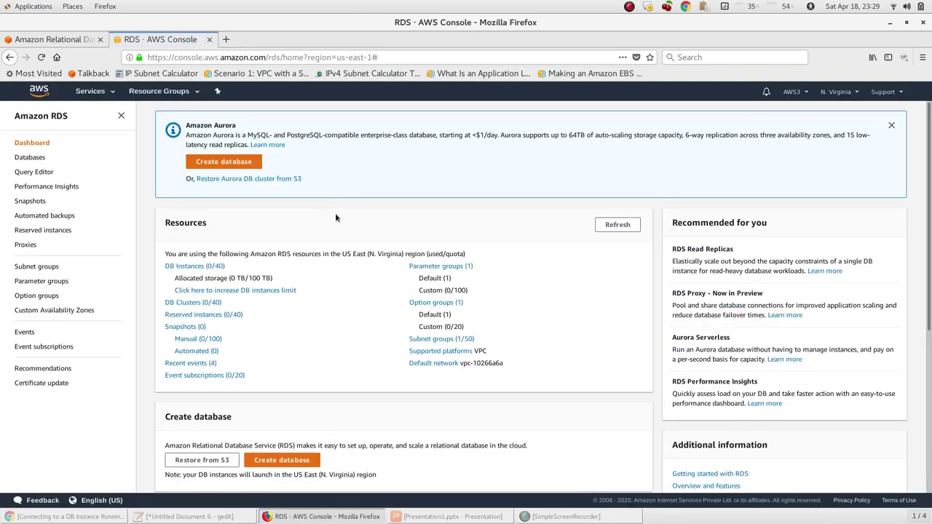
{"action": "left_click", "coordinate": [235, 166]}
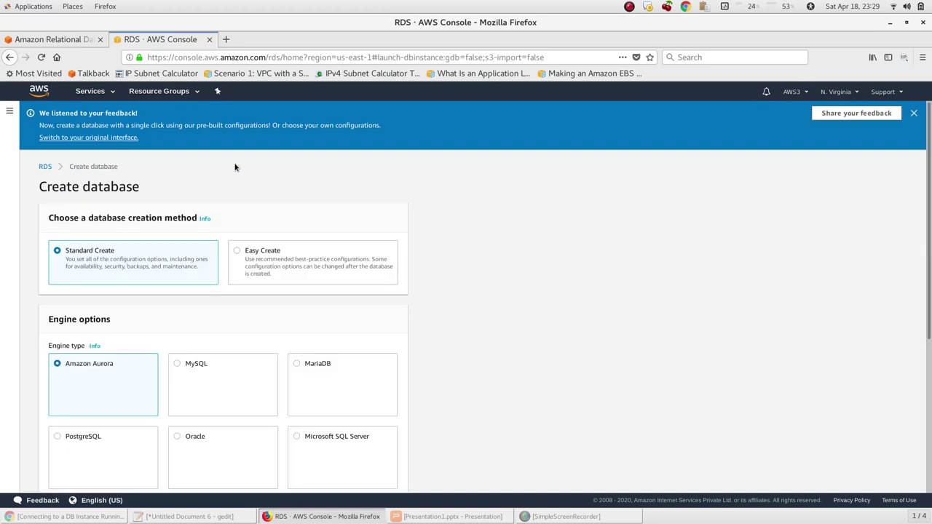
- Choose MySQL as the database engine type and select version MySQL 5.7.22
{"action": "scroll", "coordinate": [458, 164], "scroll_direction": "down", "scroll_amount": 1}
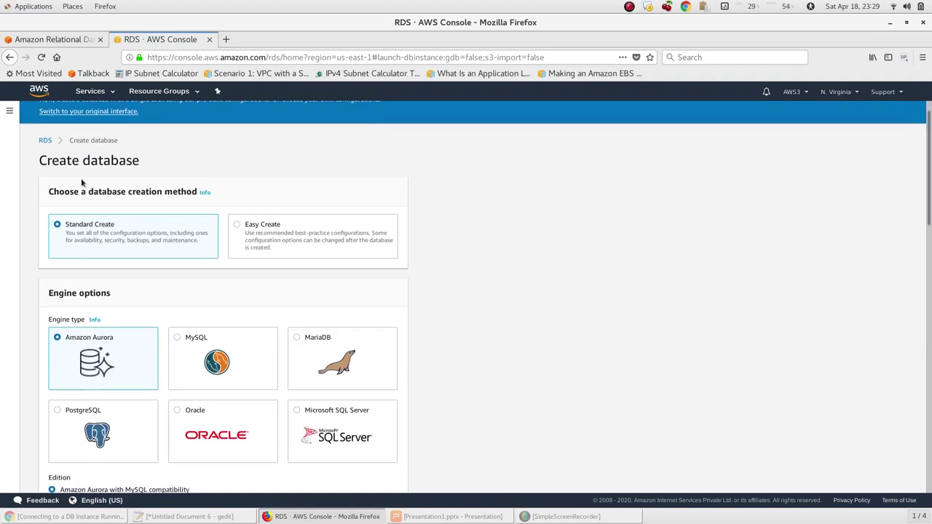
{"action": "scroll", "coordinate": [26, 250], "scroll_direction": "down", "scroll_amount": 2}
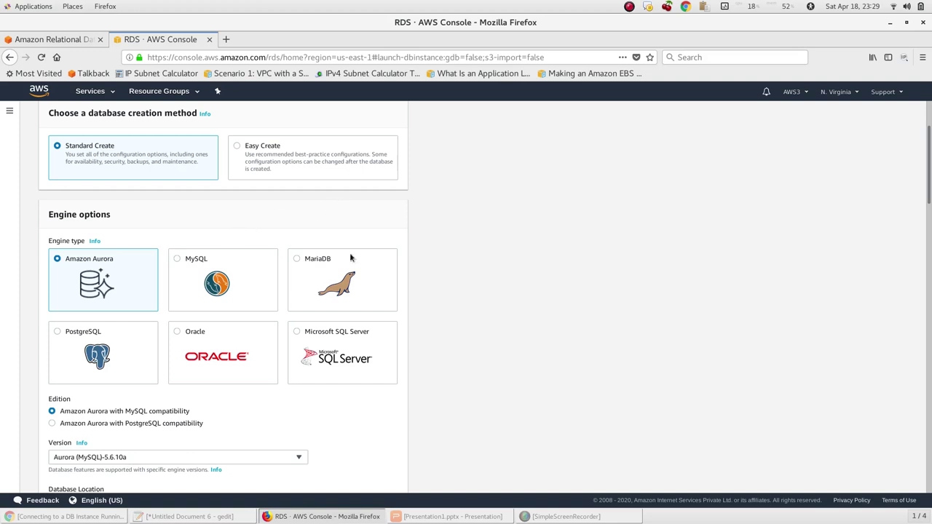
{"action": "left_click", "coordinate": [179, 260]}
{"action": "scroll", "coordinate": [250, 260], "scroll_direction": "down", "scroll_amount": 3}
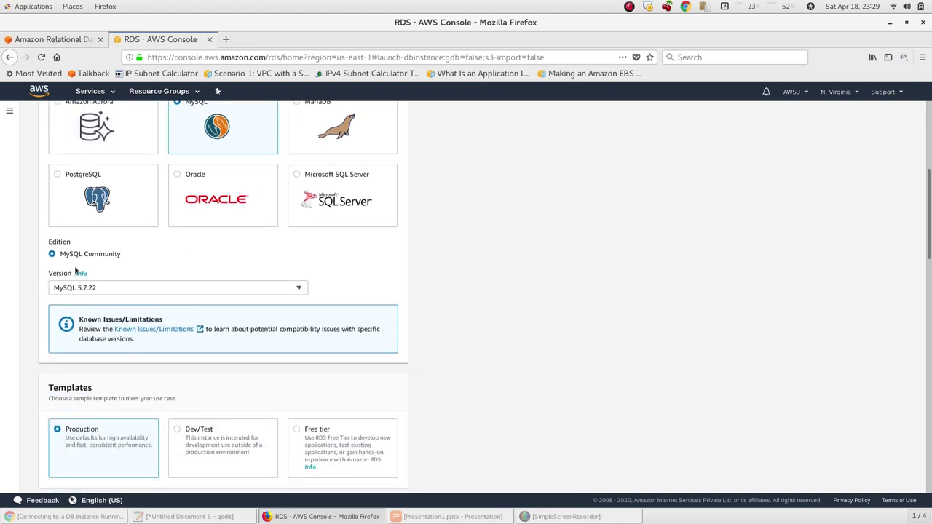
{"action": "left_click", "coordinate": [144, 289]}
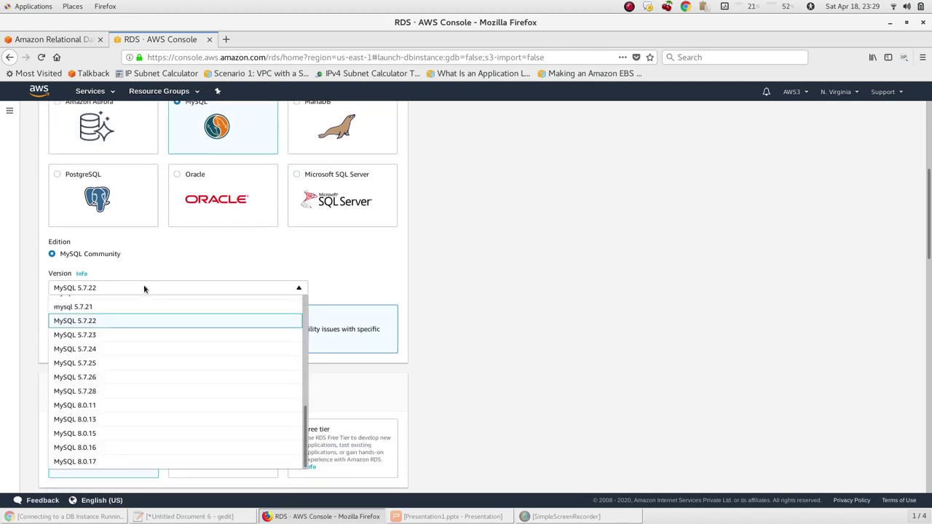
{"action": "scroll", "coordinate": [131, 329], "scroll_direction": "down", "scroll_amount": 2}
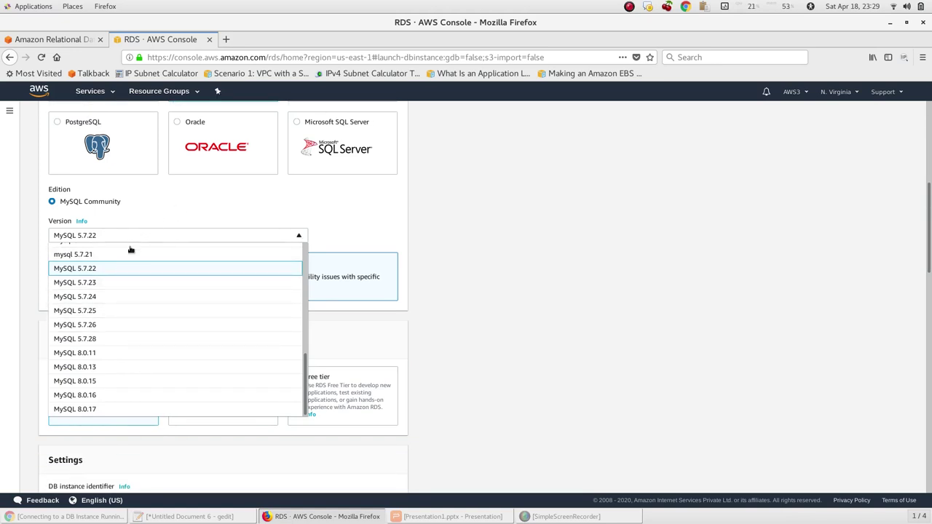
{"action": "left_click", "coordinate": [122, 269]}
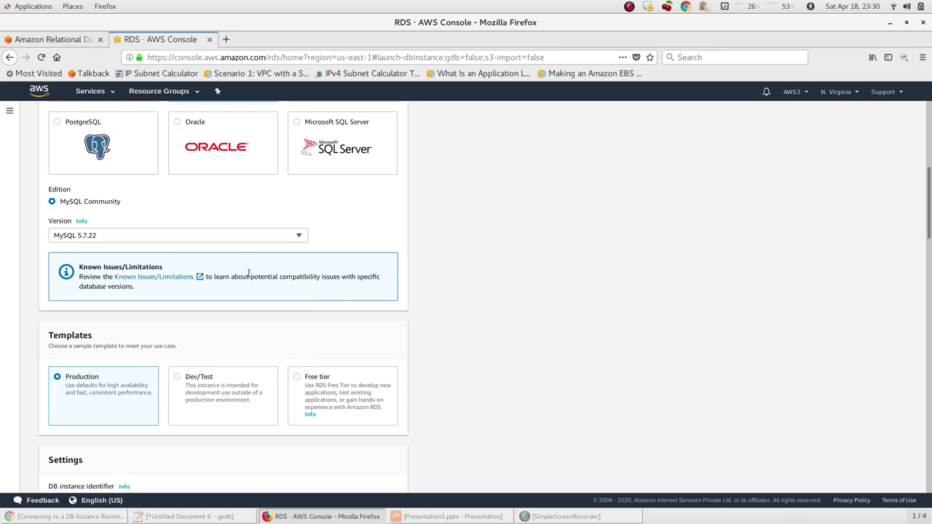
- Apply the Free tier template and use database-1 as the DB instance identifier
{"action": "scroll", "coordinate": [250, 271], "scroll_direction": "down", "scroll_amount": 3}
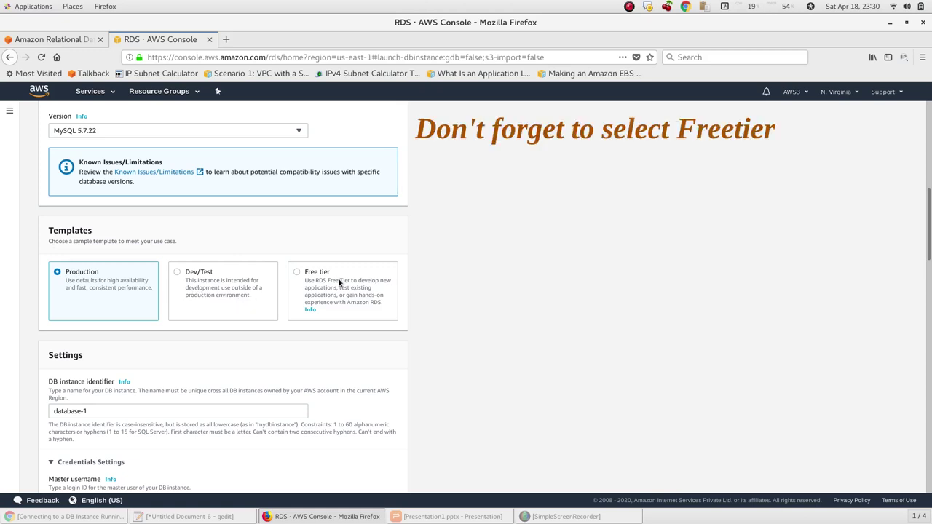
{"action": "left_click", "coordinate": [296, 273]}
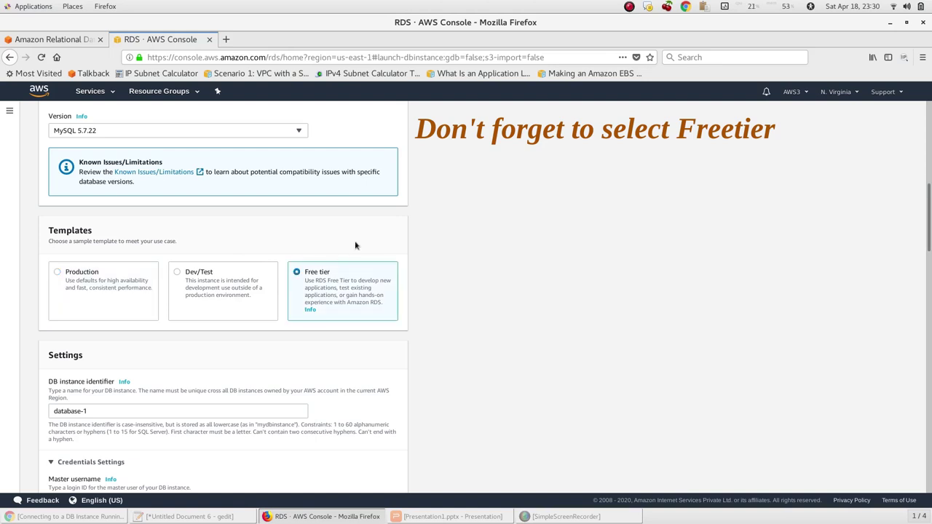
{"action": "scroll", "coordinate": [355, 240], "scroll_direction": "down", "scroll_amount": 3}
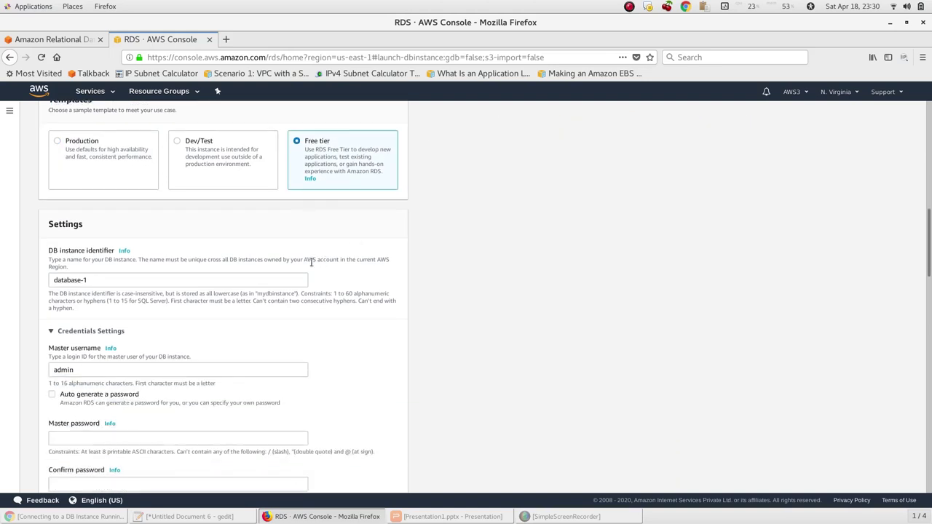
{"action": "left_click", "coordinate": [106, 281]}
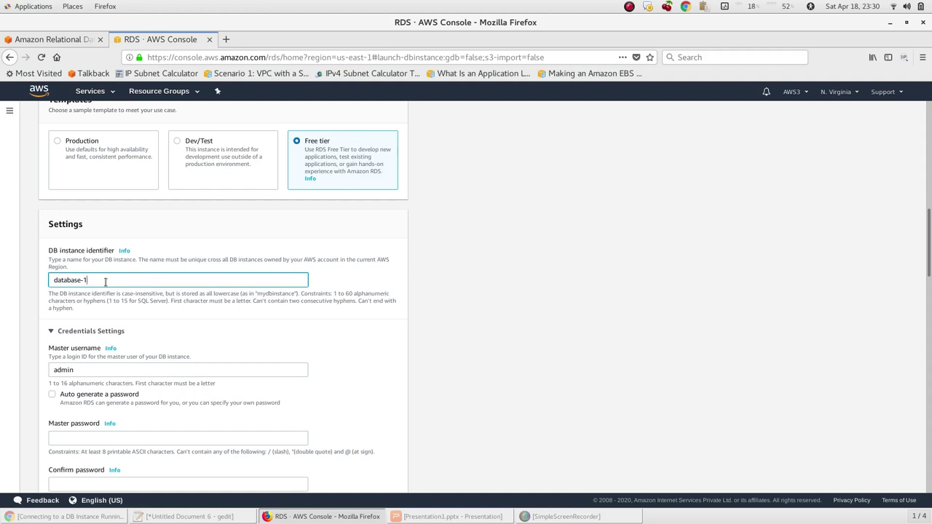
- Use admin as the master username and have RDS auto-generate the master password
{"action": "scroll", "coordinate": [105, 281], "scroll_direction": "down", "scroll_amount": 3}
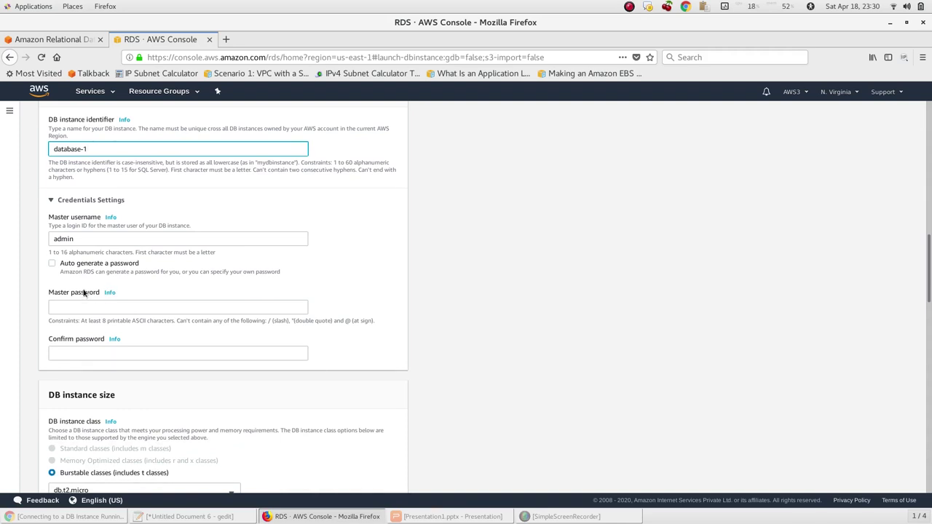
{"action": "left_click", "coordinate": [87, 239]}
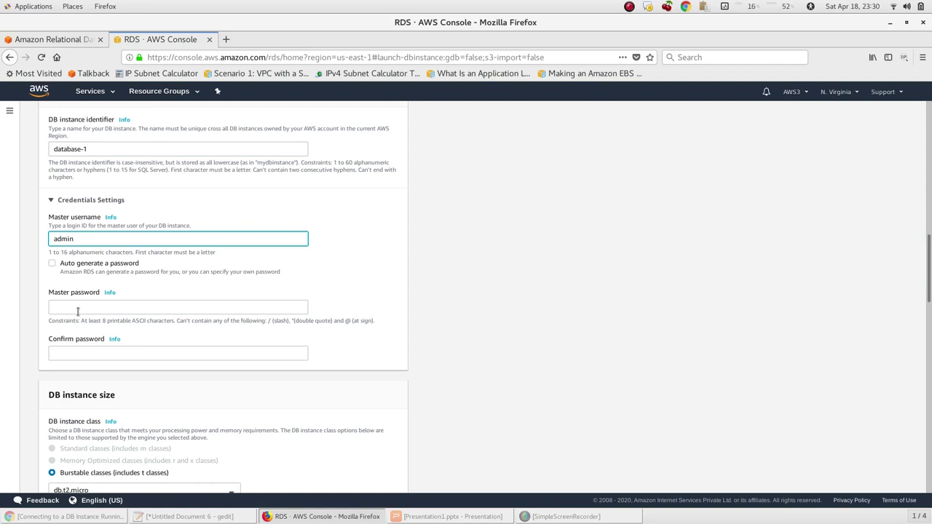
{"action": "left_click", "coordinate": [53, 265]}
- Select db.t2.micro as the burstable DB instance class
{"action": "scroll", "coordinate": [58, 284], "scroll_direction": "down", "scroll_amount": 5}
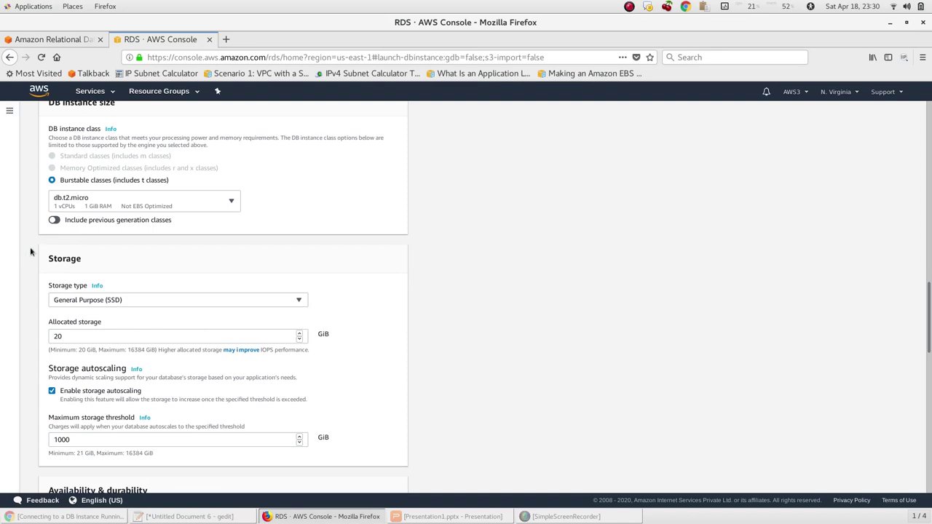
{"action": "left_click", "coordinate": [232, 203]}
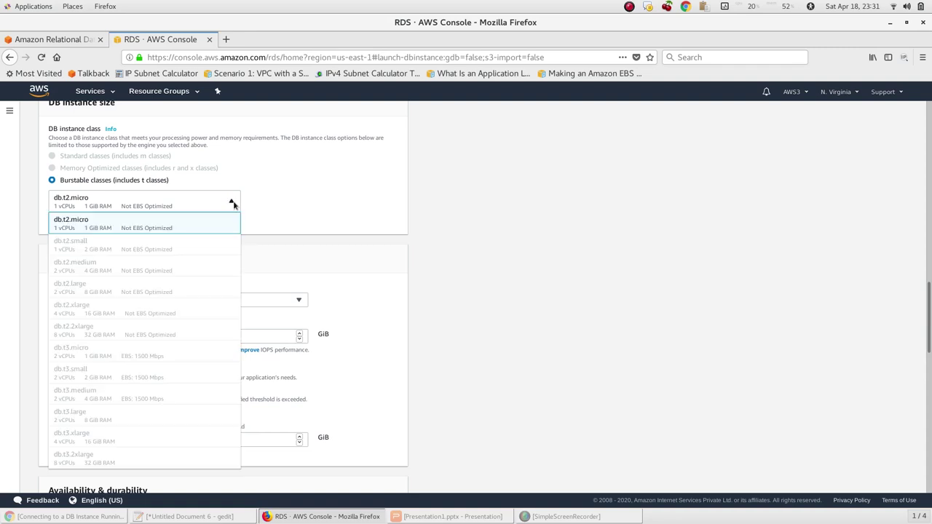
{"action": "left_click", "coordinate": [71, 228]}
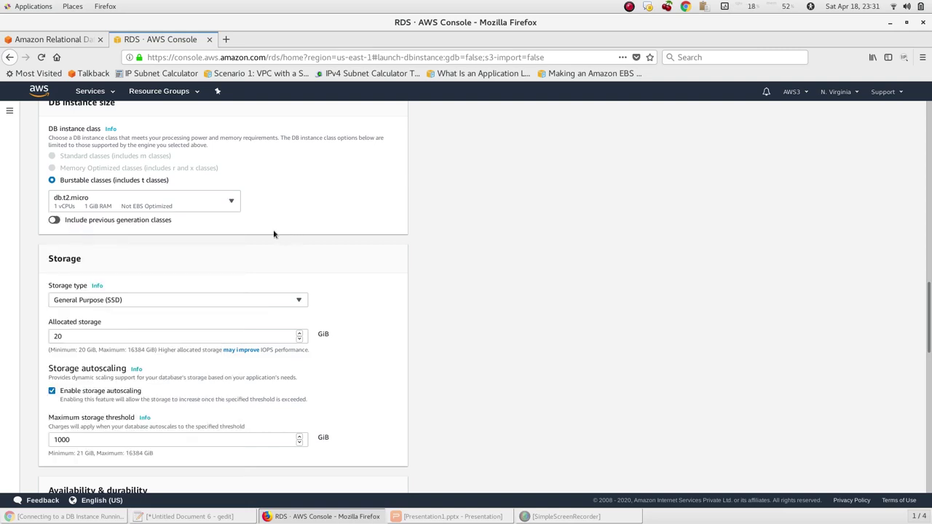
- Try Provisioned IOPS (SSD) as the storage type
{"action": "scroll", "coordinate": [274, 234], "scroll_direction": "down", "scroll_amount": 1}
{"action": "scroll", "coordinate": [263, 198], "scroll_direction": "down", "scroll_amount": 2}
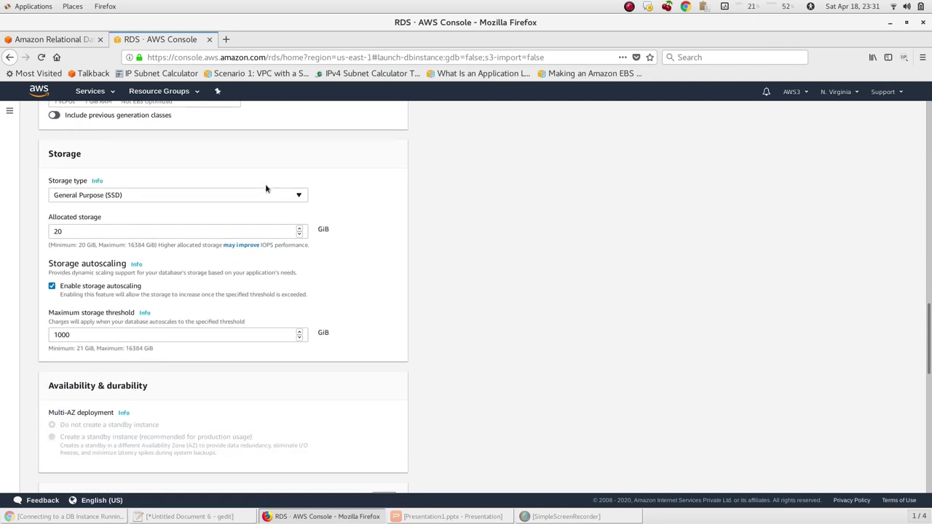
{"action": "left_click", "coordinate": [136, 201]}
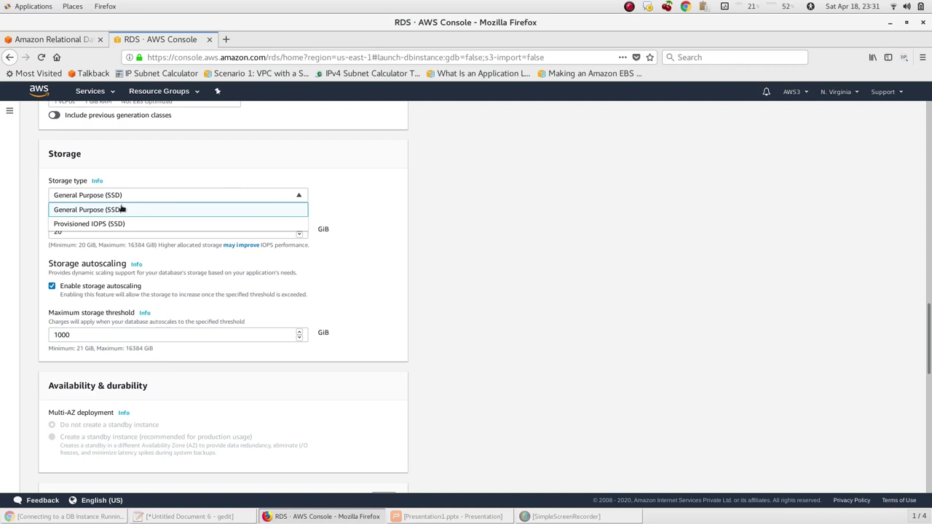
{"action": "left_click", "coordinate": [107, 224]}
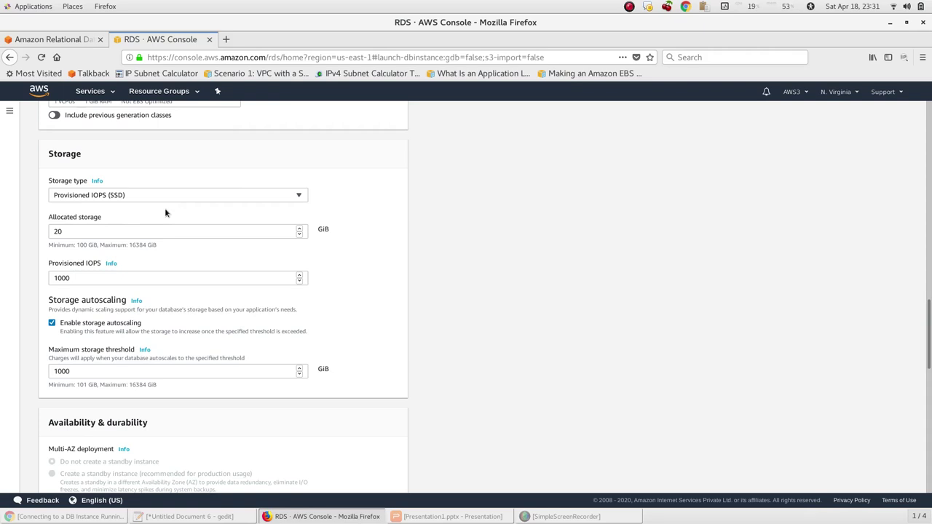
- Set the storage type to General Purpose (SSD) with 20 GiB of allocated storage
{"action": "left_click", "coordinate": [147, 198]}
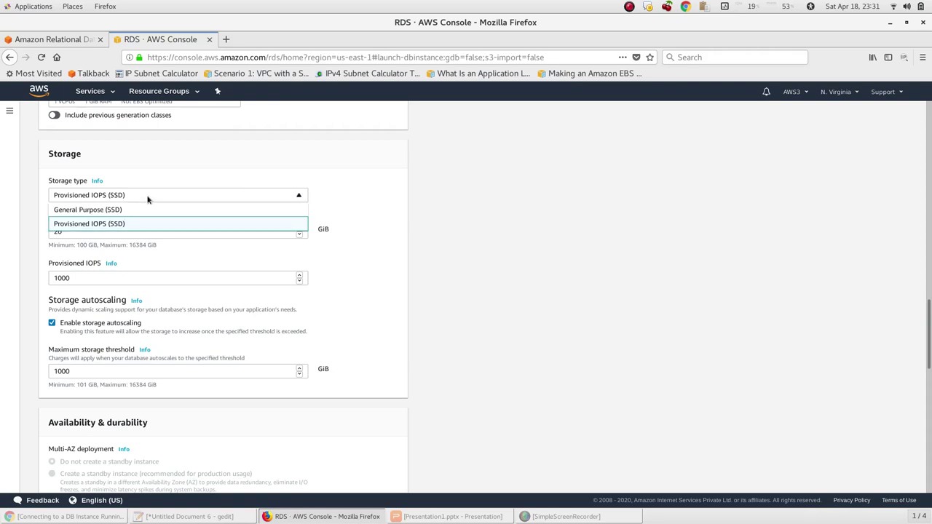
{"action": "left_click", "coordinate": [101, 211]}
{"action": "left_click", "coordinate": [98, 231]}
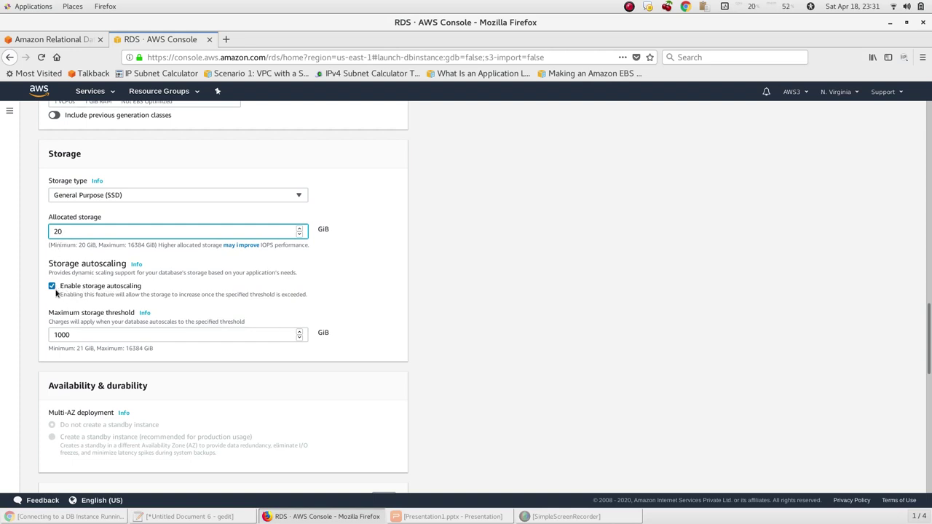
- Disable storage autoscaling for the database
{"action": "scroll", "coordinate": [55, 292], "scroll_direction": "down", "scroll_amount": 1}
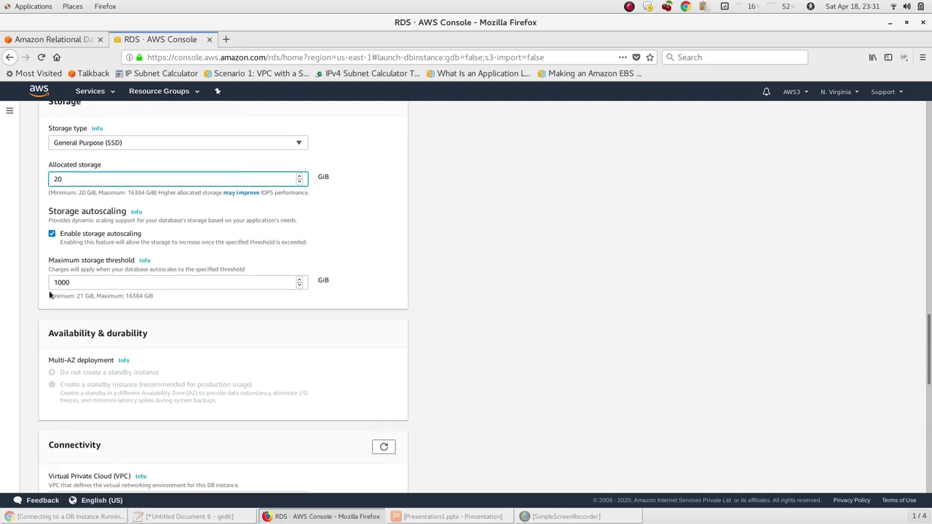
{"action": "left_click", "coordinate": [51, 234]}
{"action": "scroll", "coordinate": [35, 250], "scroll_direction": "up", "scroll_amount": 2}
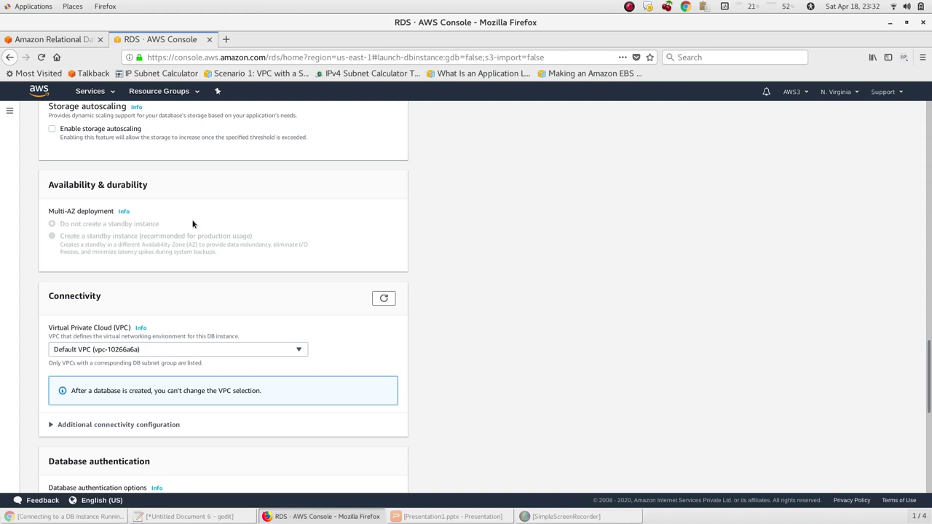
- Select the Default VPC as the network for the DB instance in the connectivity settings
{"action": "scroll", "coordinate": [157, 232], "scroll_direction": "down", "scroll_amount": 3}
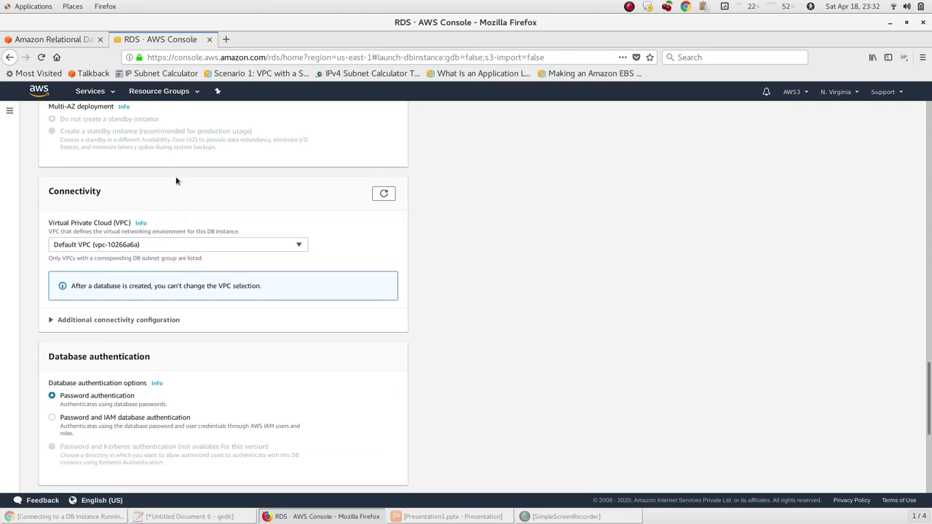
{"action": "scroll", "coordinate": [180, 163], "scroll_direction": "down", "scroll_amount": 1}
{"action": "left_click", "coordinate": [149, 222]}
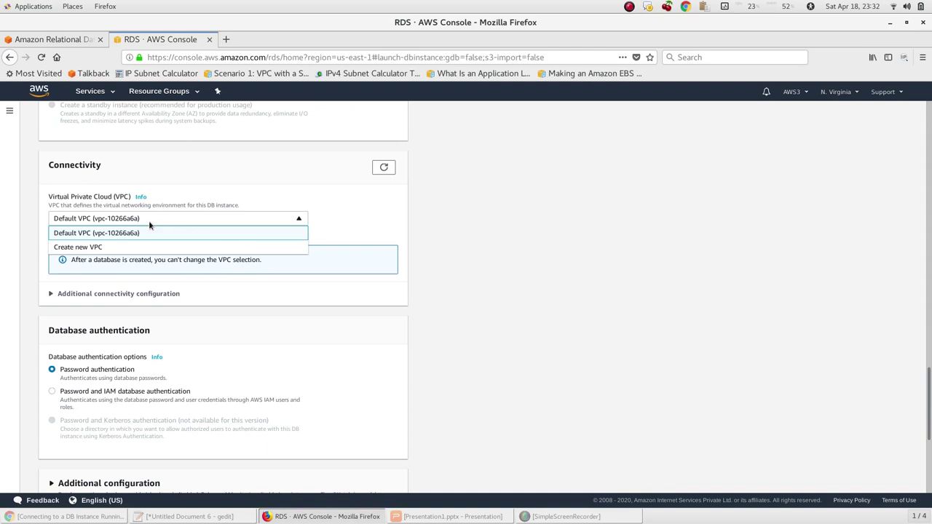
{"action": "left_click", "coordinate": [107, 233]}
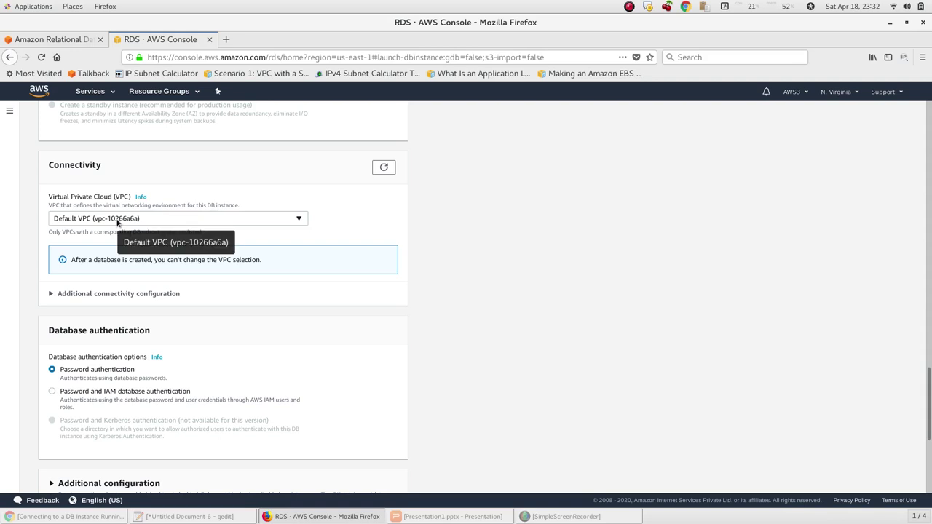
- Expand the additional connectivity configuration to show the subnet group, public access and VPC security group options
{"action": "scroll", "coordinate": [132, 234], "scroll_direction": "down", "scroll_amount": 2}
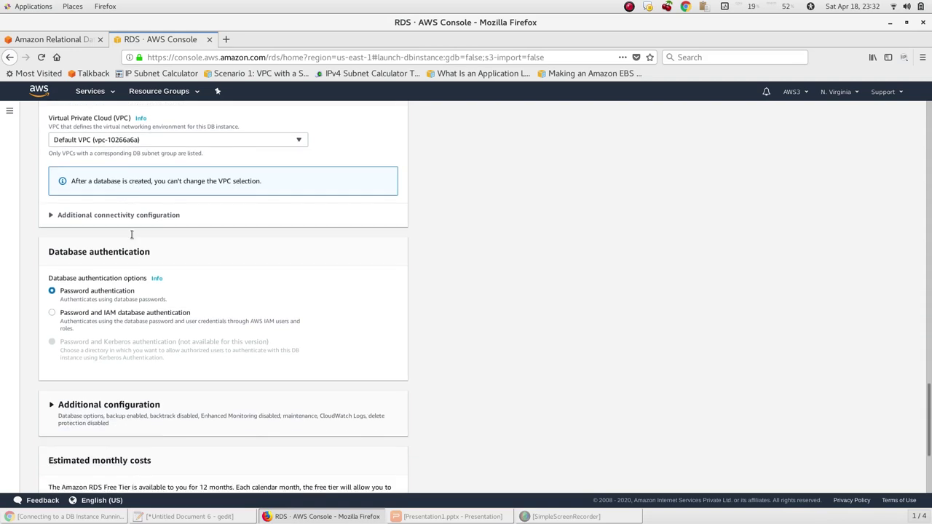
{"action": "left_click", "coordinate": [71, 216]}
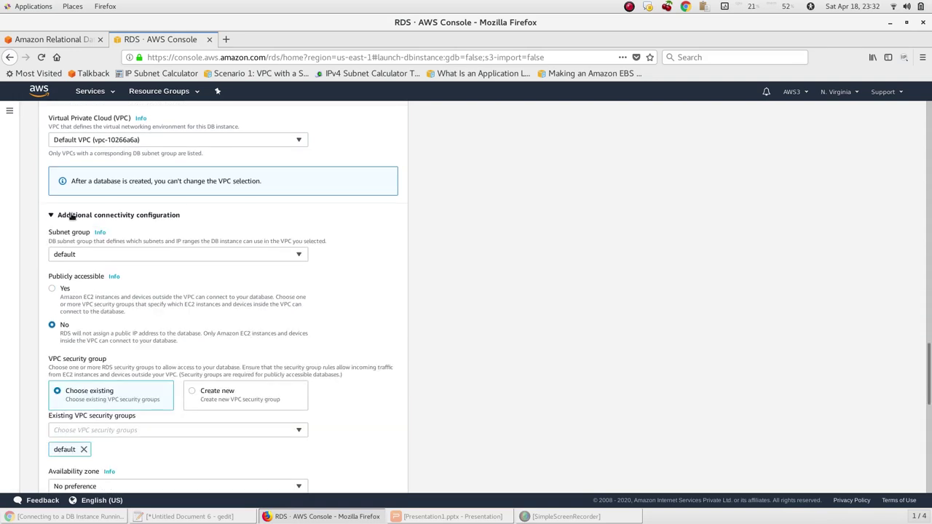
{"action": "scroll", "coordinate": [35, 260], "scroll_direction": "down", "scroll_amount": 1}
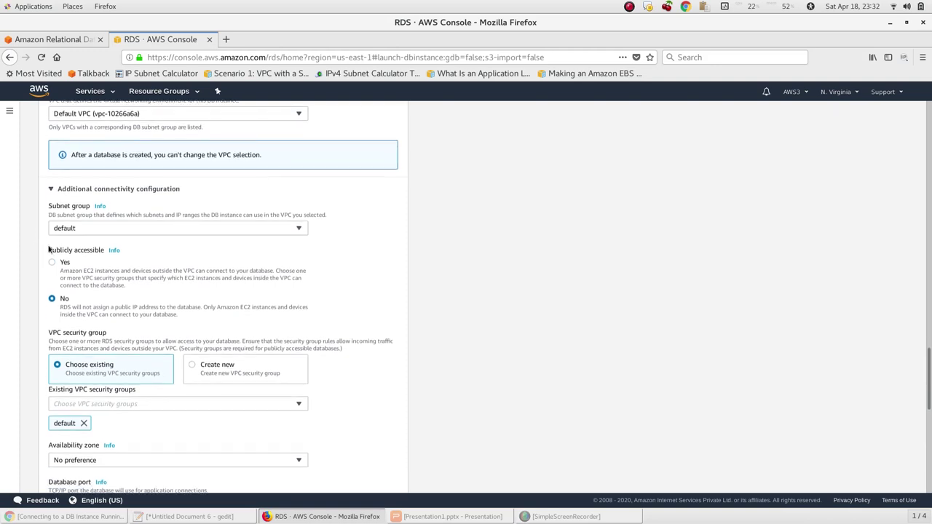
- Keep the default subnet group and make the database publicly accessible
{"action": "left_click", "coordinate": [123, 230]}
{"action": "left_click", "coordinate": [123, 230]}
{"action": "left_click", "coordinate": [51, 262]}
- Replace the default VPC security group with the existing Webserver group
{"action": "scroll", "coordinate": [172, 257], "scroll_direction": "down", "scroll_amount": 2}
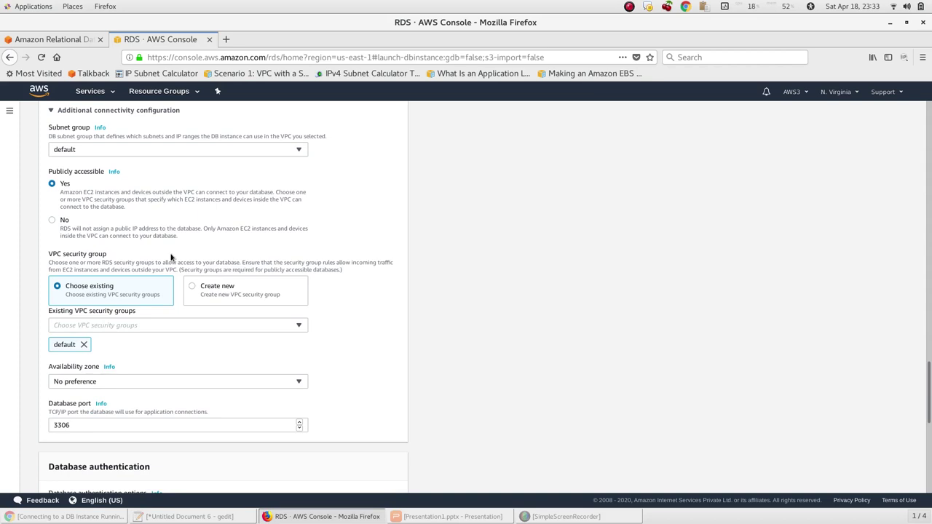
{"action": "scroll", "coordinate": [171, 258], "scroll_direction": "down", "scroll_amount": 3}
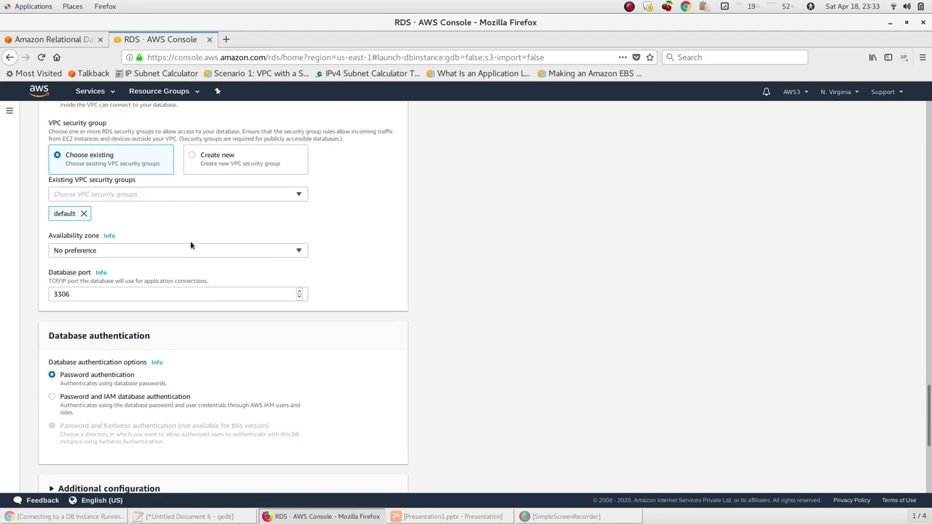
{"action": "left_click", "coordinate": [86, 216]}
{"action": "left_click", "coordinate": [243, 196]}
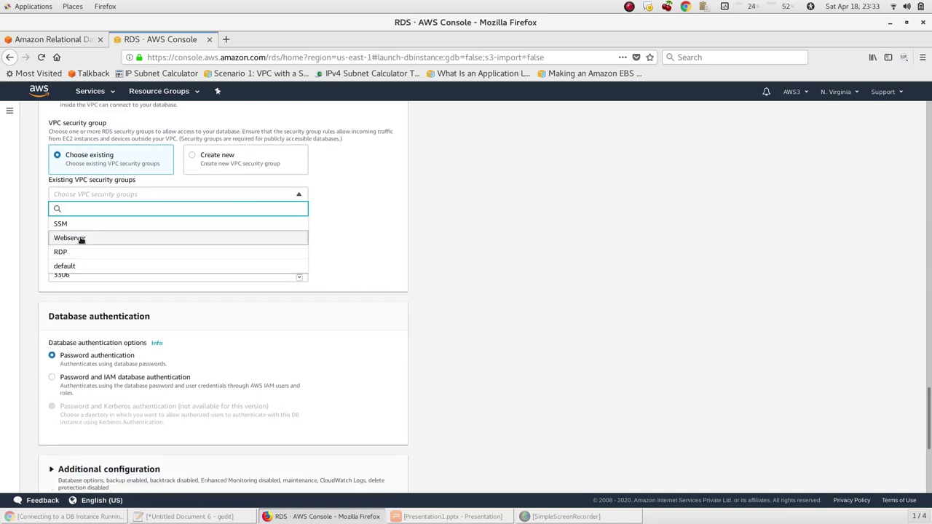
{"action": "left_click", "coordinate": [360, 245]}
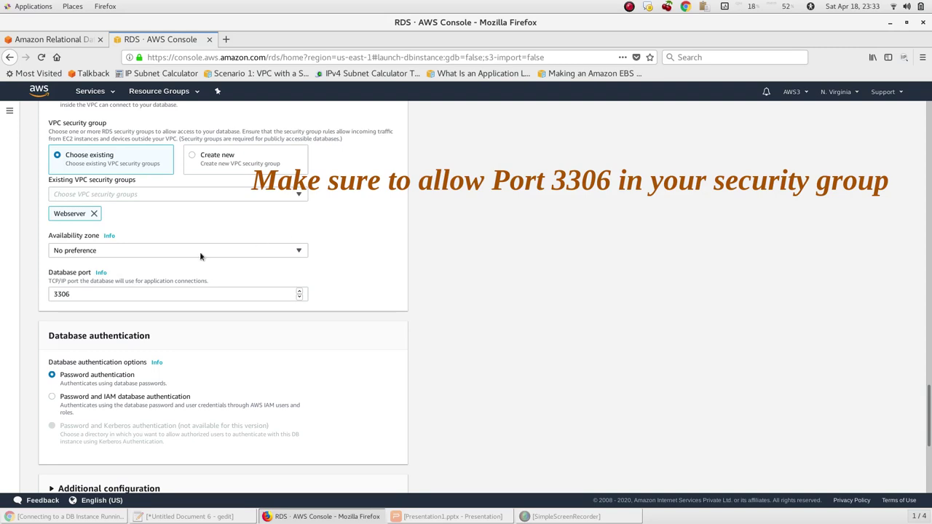
- Keep 3306 as the database port and expand the additional configuration, leaving the initial database name empty
{"action": "left_click", "coordinate": [92, 294]}
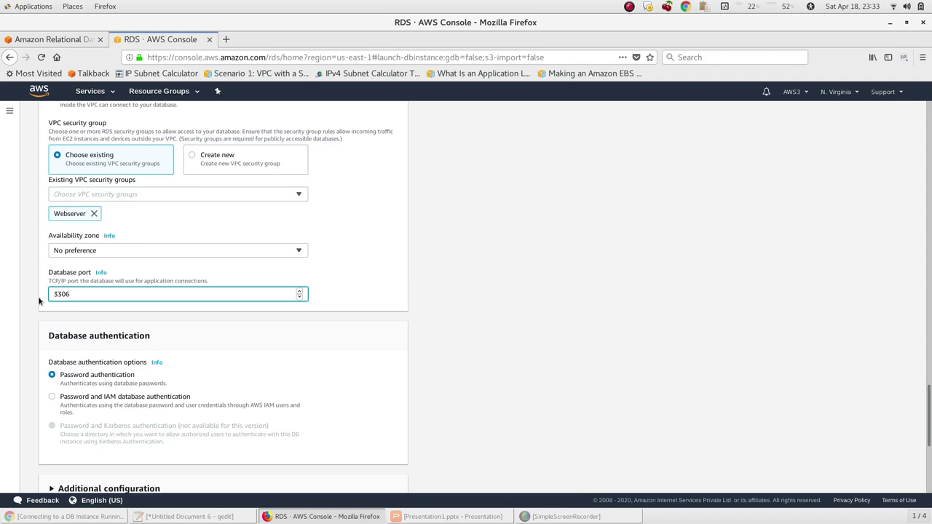
{"action": "scroll", "coordinate": [39, 299], "scroll_direction": "down", "scroll_amount": 3}
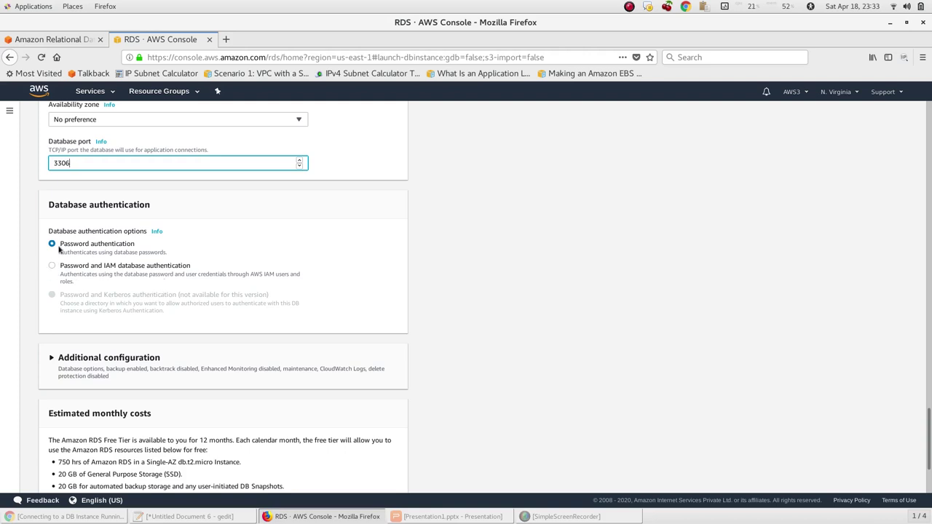
{"action": "scroll", "coordinate": [56, 249], "scroll_direction": "down", "scroll_amount": 3}
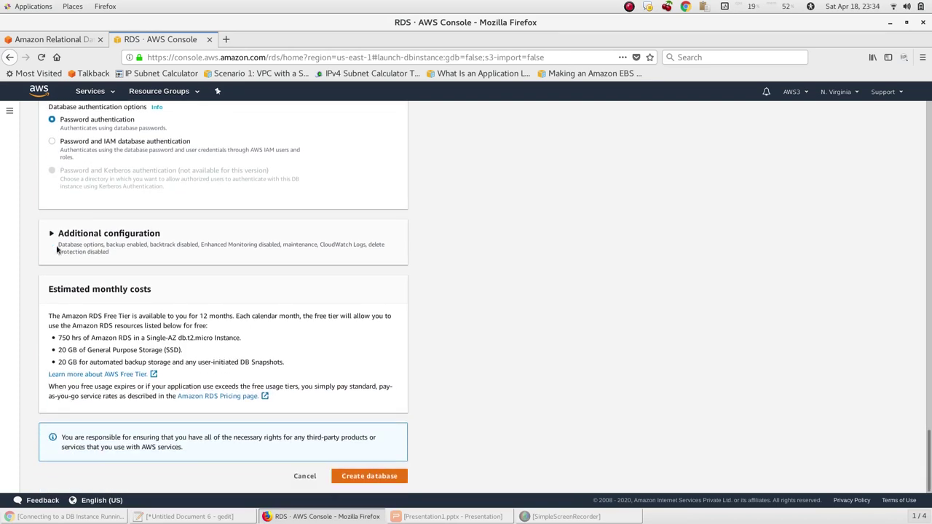
{"action": "left_click", "coordinate": [67, 235]}
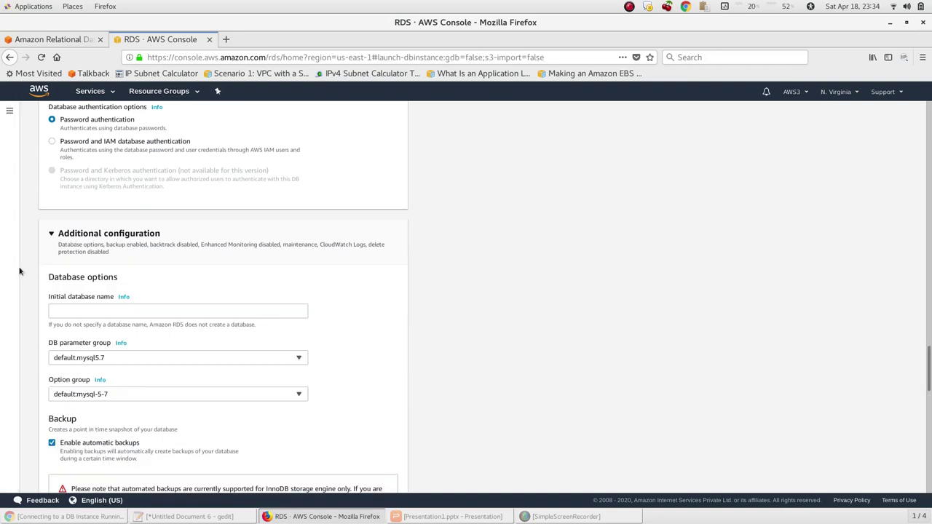
{"action": "scroll", "coordinate": [19, 267], "scroll_direction": "down", "scroll_amount": 2}
{"action": "left_click", "coordinate": [88, 230]}
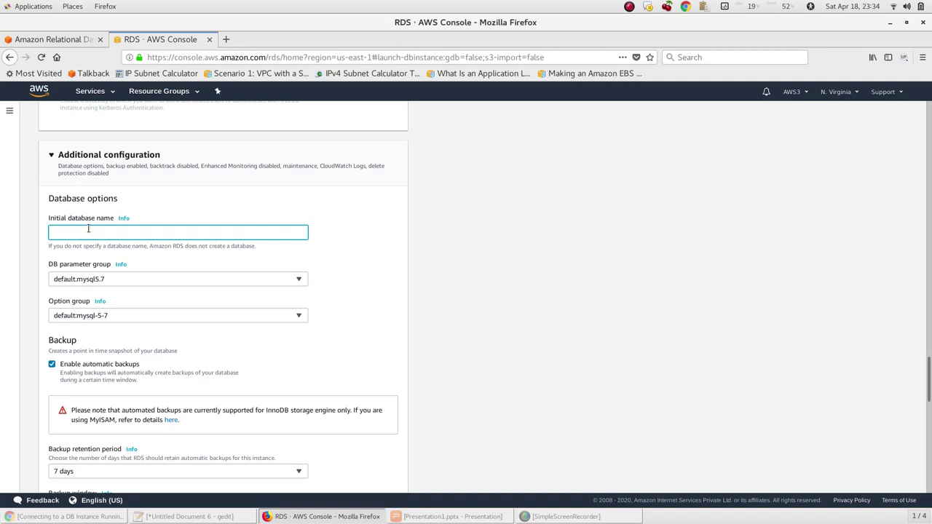
- Disable automatic backups in the additional configuration
{"action": "scroll", "coordinate": [88, 229], "scroll_direction": "down", "scroll_amount": 1}
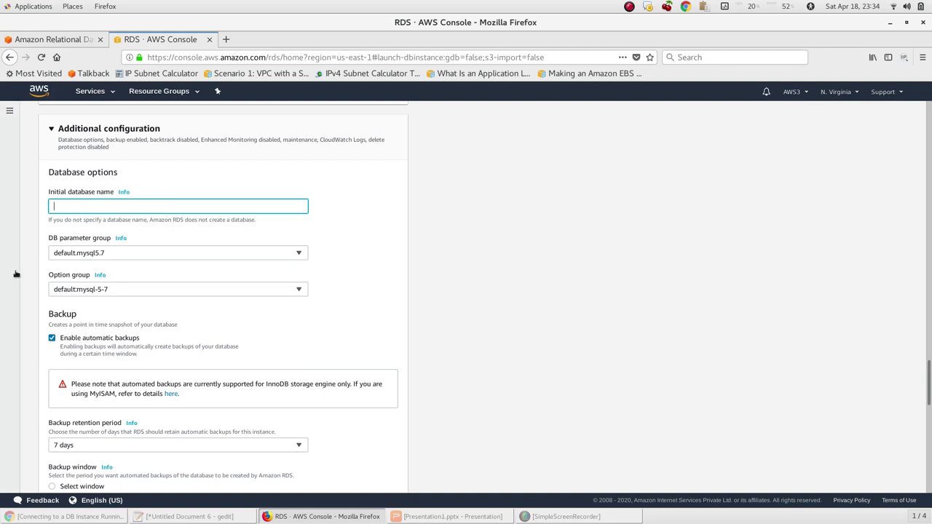
{"action": "scroll", "coordinate": [56, 321], "scroll_direction": "down", "scroll_amount": 3}
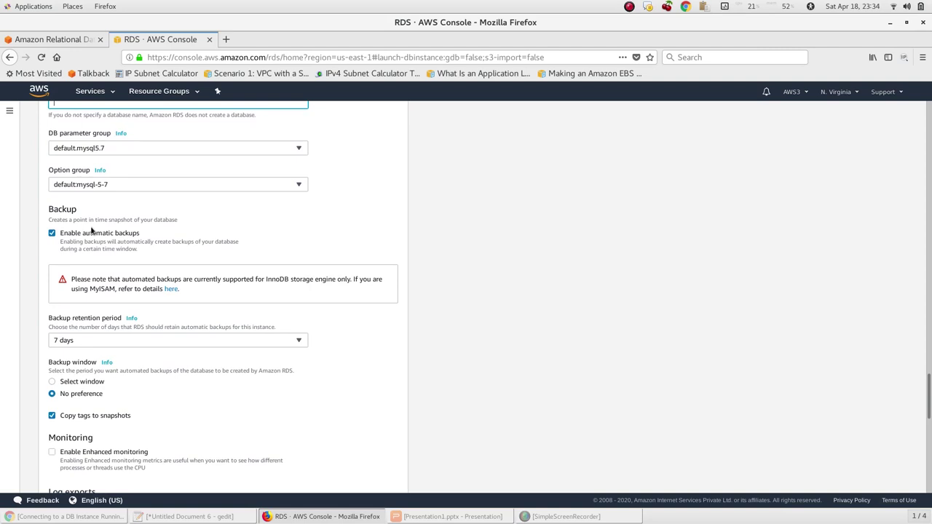
{"action": "left_click", "coordinate": [52, 233]}
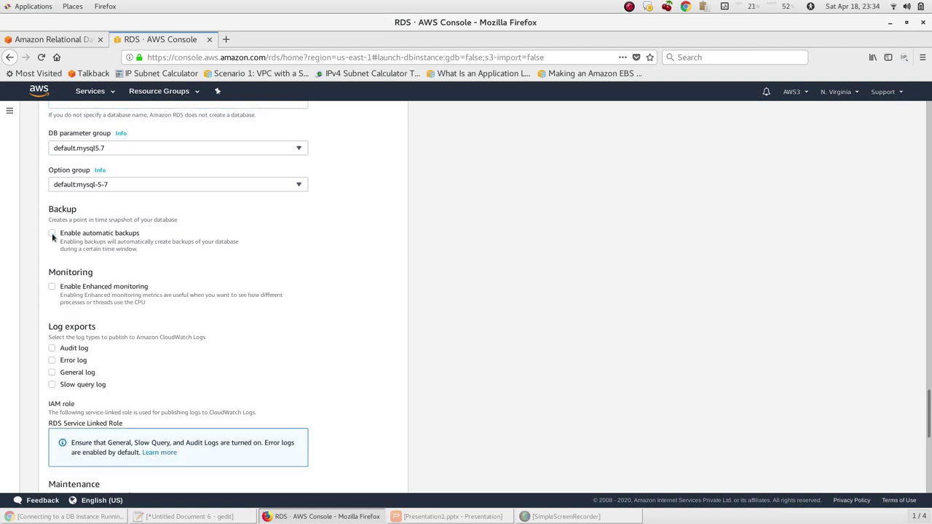
- Disable auto minor version upgrade in the maintenance settings, leaving enhanced monitoring and log exports off
{"action": "scroll", "coordinate": [51, 236], "scroll_direction": "down", "scroll_amount": 4}
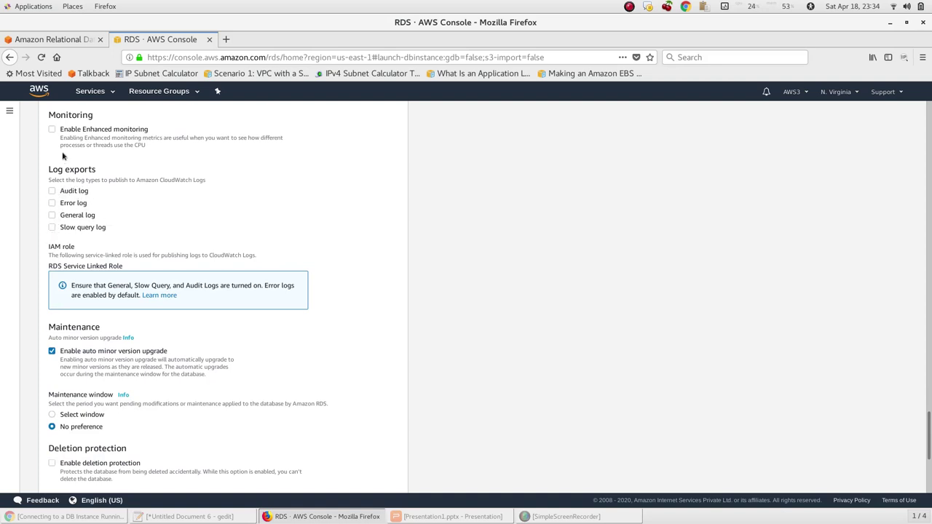
{"action": "scroll", "coordinate": [45, 229], "scroll_direction": "down", "scroll_amount": 1}
{"action": "scroll", "coordinate": [46, 229], "scroll_direction": "up", "scroll_amount": 1}
{"action": "scroll", "coordinate": [109, 190], "scroll_direction": "down", "scroll_amount": 5}
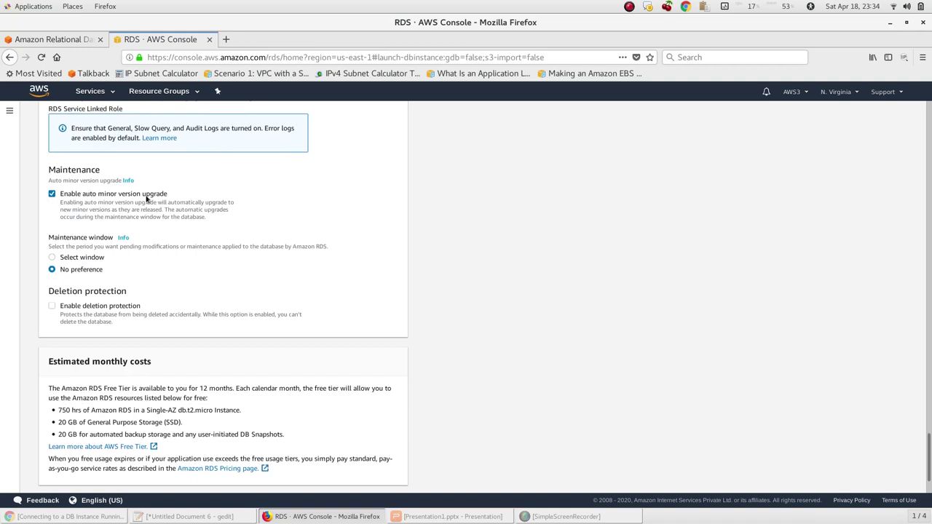
{"action": "left_click", "coordinate": [52, 194]}
- Create the database with the configured settings
{"action": "scroll", "coordinate": [49, 232], "scroll_direction": "down", "scroll_amount": 2}
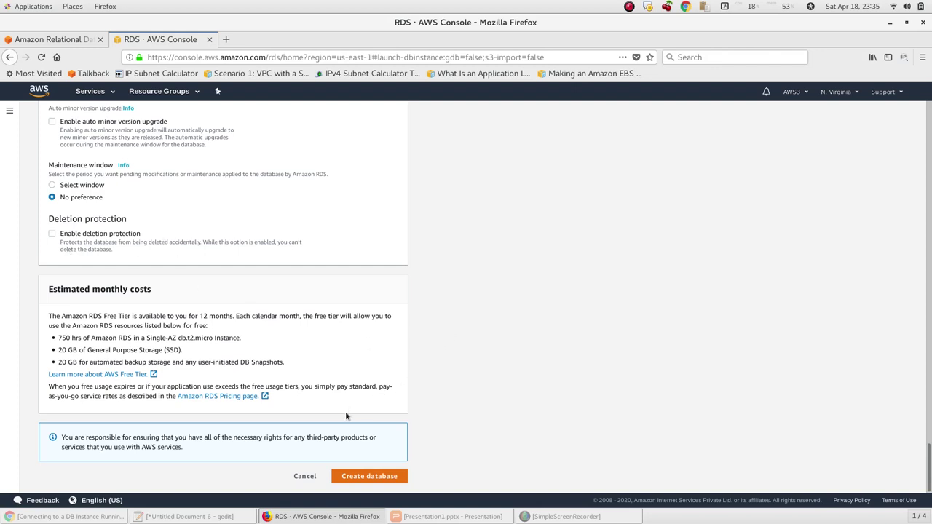
{"action": "left_click", "coordinate": [374, 476]}
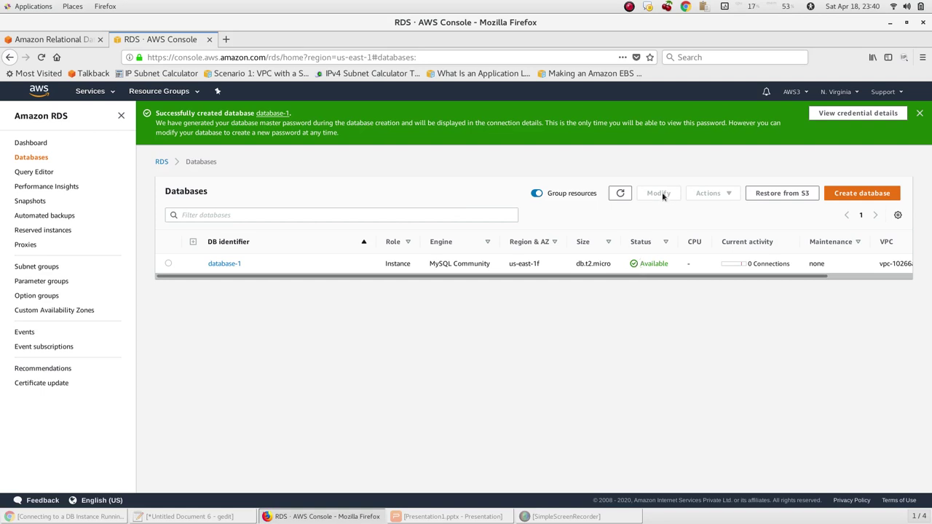
- View the new database's credential details and paste the generated master password into a new Text Editor document
{"action": "left_click", "coordinate": [850, 114]}
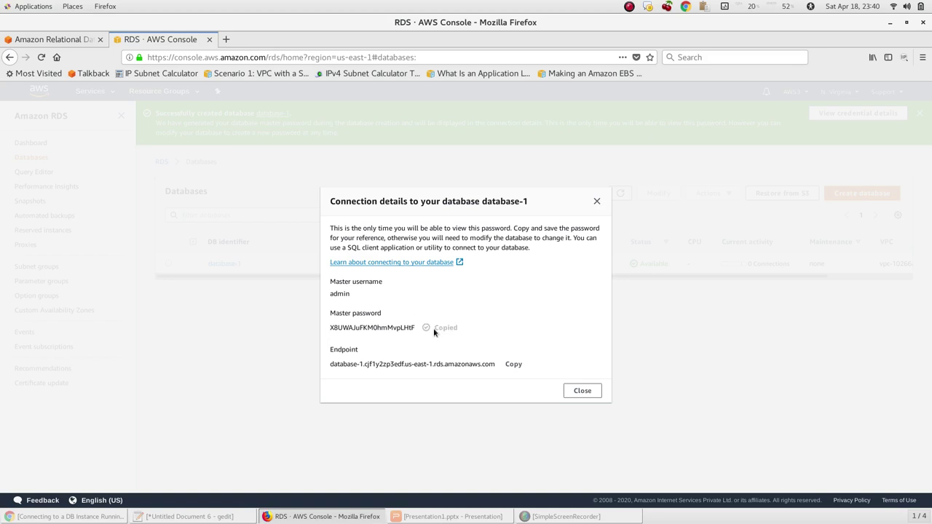
{"action": "left_click", "coordinate": [33, 7]}
{"action": "mouse_move", "coordinate": [40, 51]}
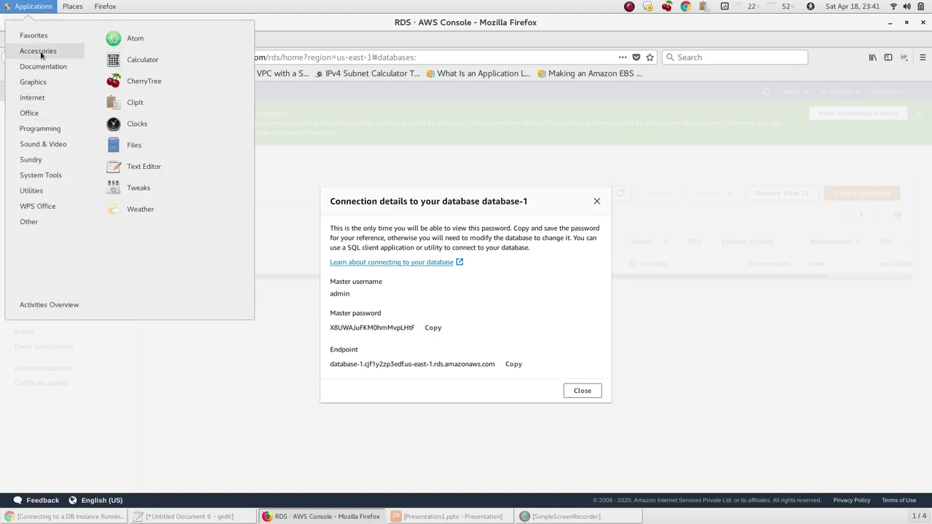
{"action": "left_click", "coordinate": [151, 167]}
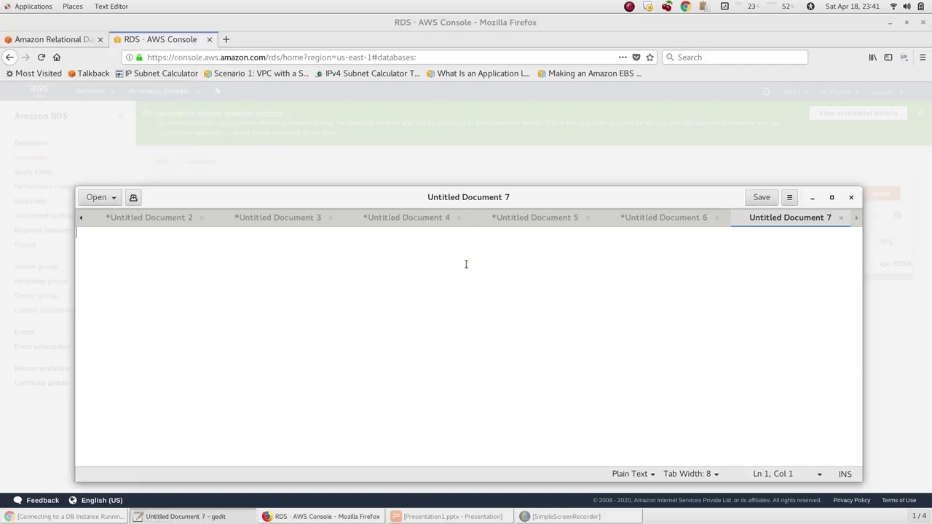
{"action": "key", "text": "ctrl+v"}
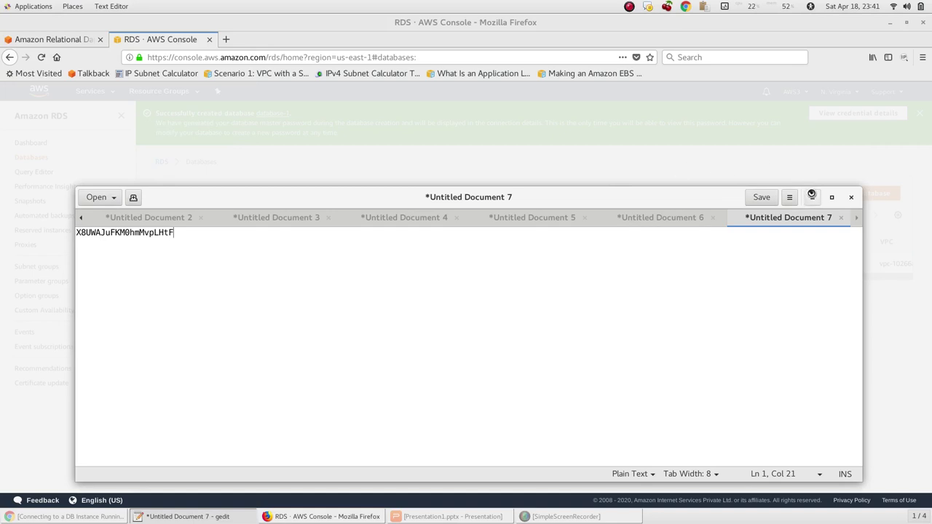
{"action": "left_click", "coordinate": [811, 198]}
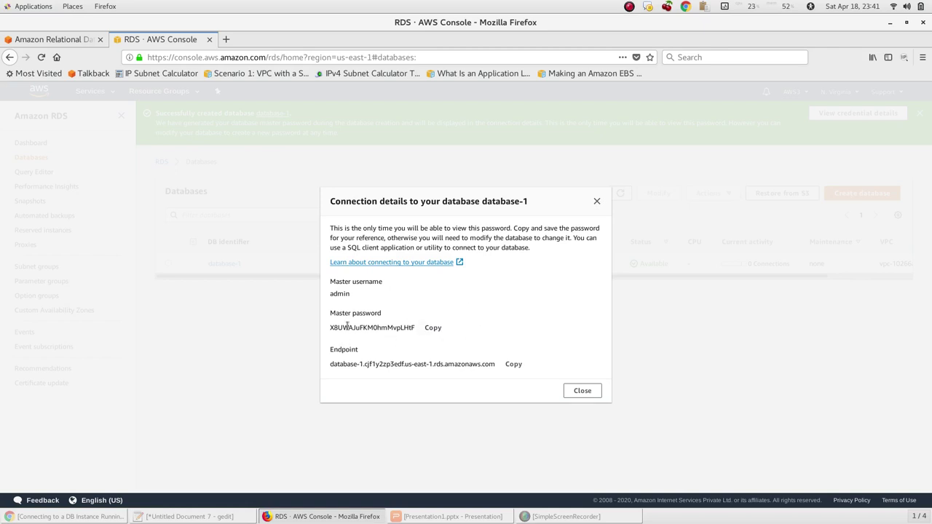
- Copy the database endpoint from the connection details and paste it two lines below the password in the Text Editor document
{"action": "left_click", "coordinate": [514, 364]}
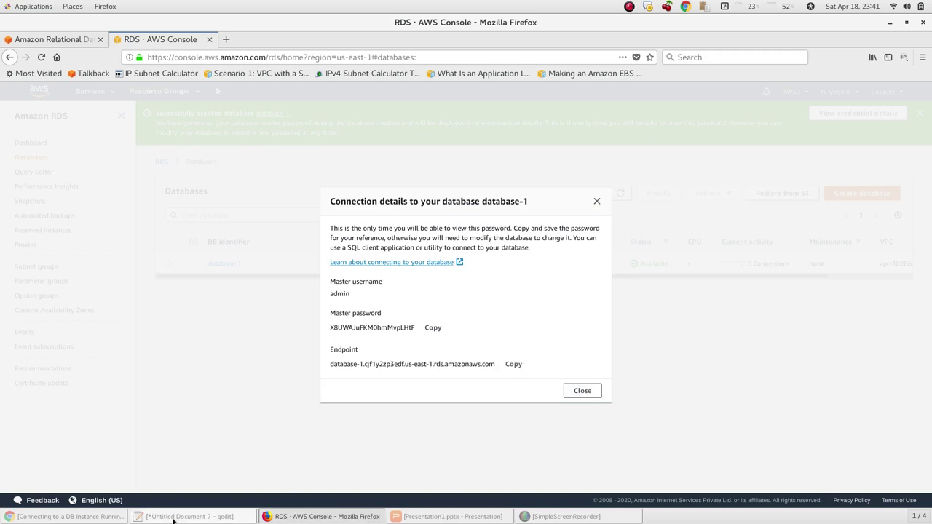
{"action": "left_click", "coordinate": [186, 516]}
{"action": "key", "text": "Return"}
{"action": "key", "text": "Return"}
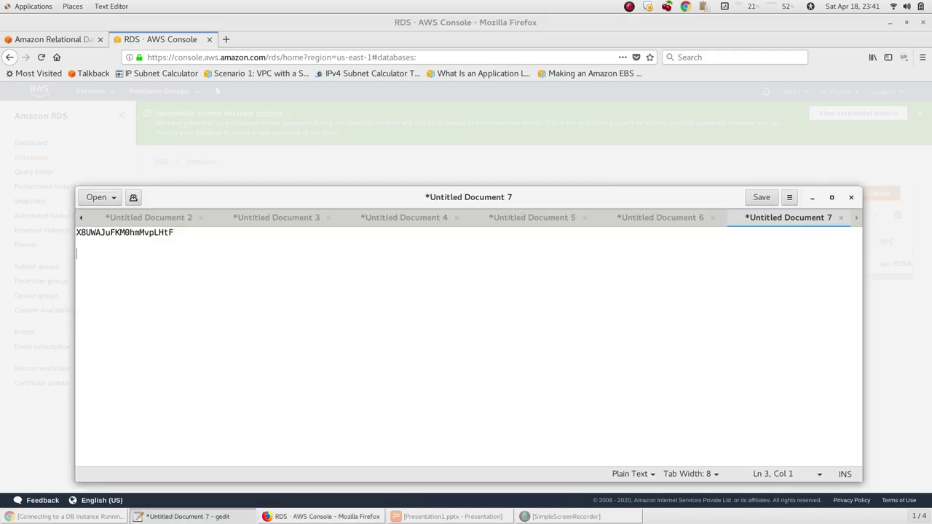
{"action": "key", "text": "ctrl+v"}
- Add the master username "admin" between the password and endpoint in the notes, and dismiss the connection details in the RDS console
{"action": "left_click", "coordinate": [243, 234]}
{"action": "key", "text": "Return"}
{"action": "key", "text": "Return"}
{"action": "type", "text": "admin"}
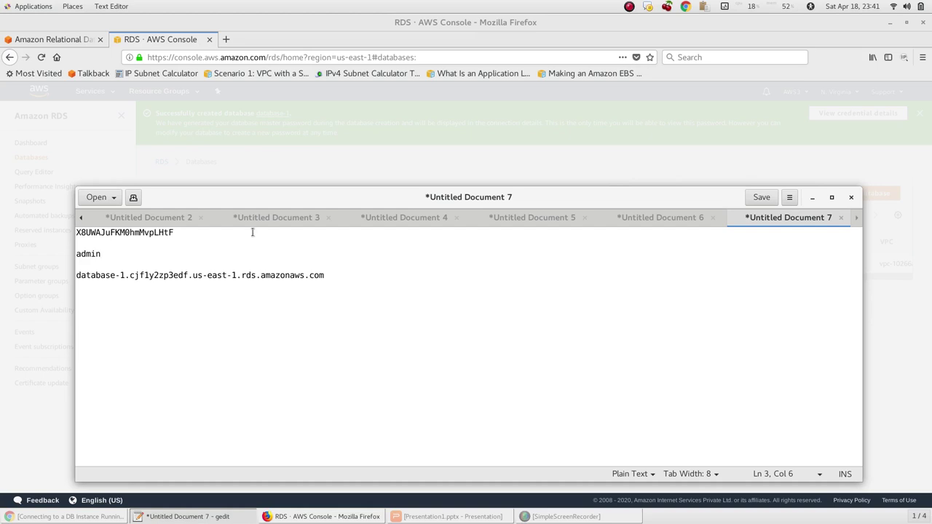
{"action": "left_click", "coordinate": [812, 198]}
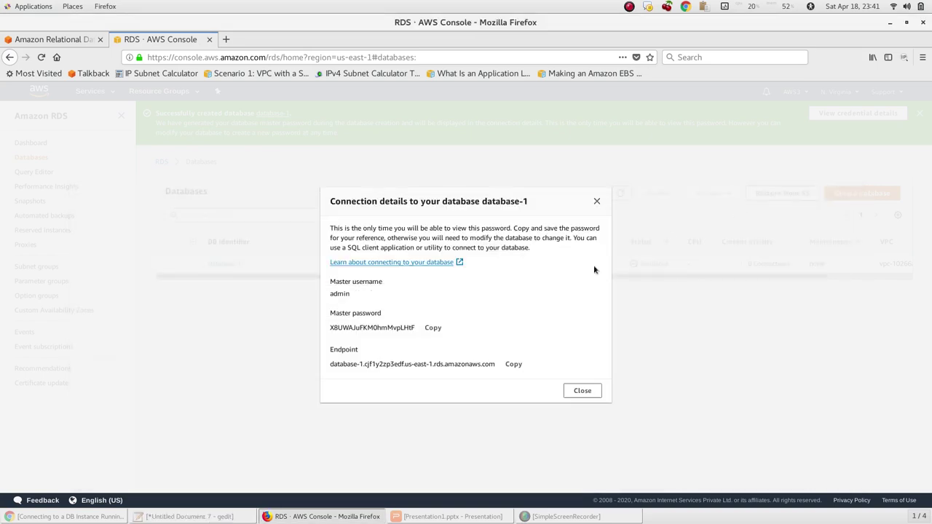
{"action": "left_click", "coordinate": [591, 393]}
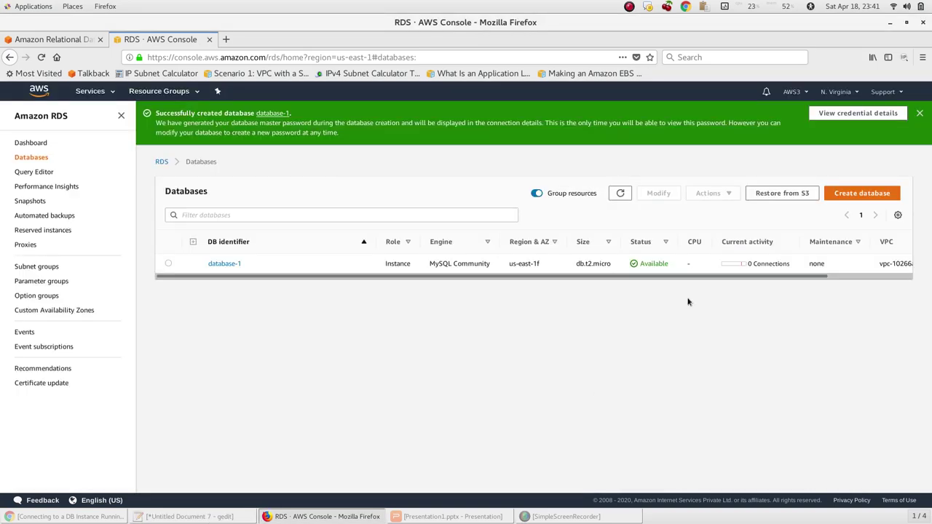
- Open database-1 and review its endpoint, port, networking, security settings and security group rules
{"action": "left_click", "coordinate": [225, 264]}
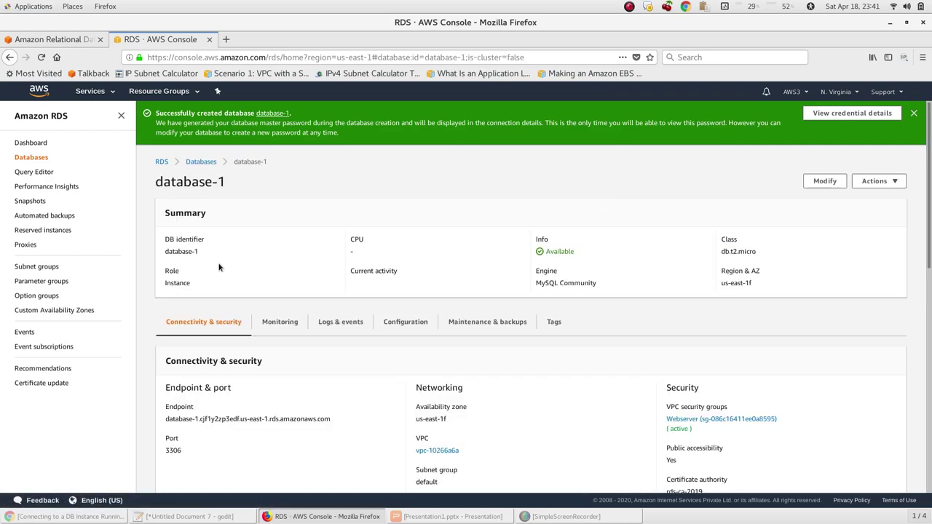
{"action": "scroll", "coordinate": [253, 234], "scroll_direction": "down", "scroll_amount": 3}
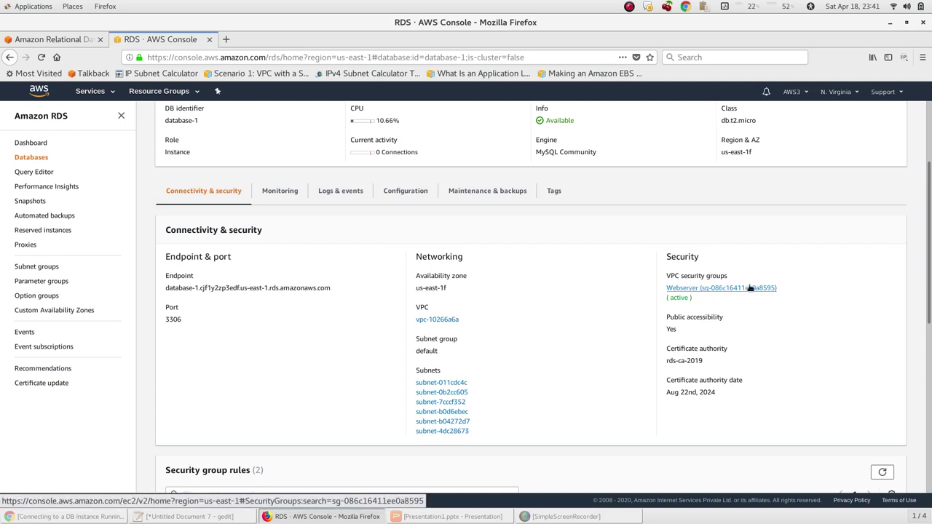
{"action": "scroll", "coordinate": [675, 355], "scroll_direction": "down", "scroll_amount": 4}
{"action": "scroll", "coordinate": [667, 359], "scroll_direction": "up", "scroll_amount": 4}
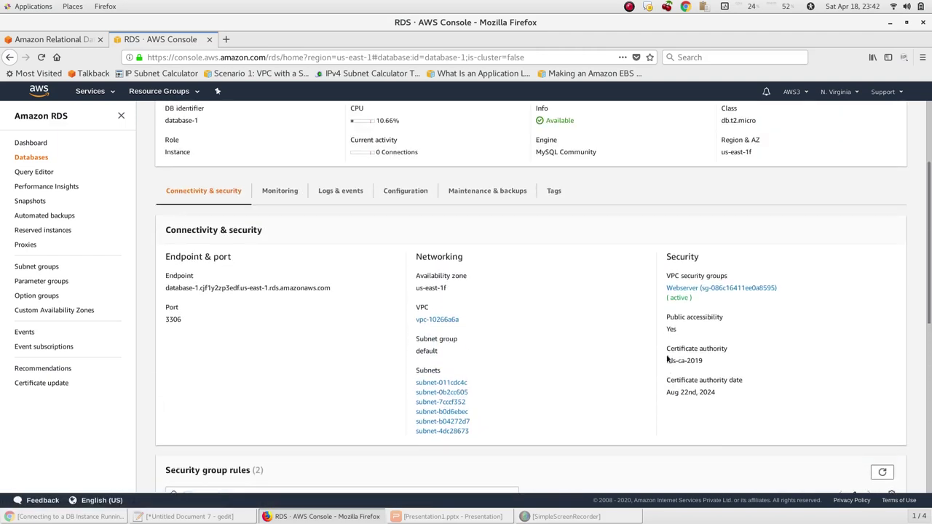
{"action": "scroll", "coordinate": [666, 359], "scroll_direction": "up", "scroll_amount": 2}
- Examine the CloudWatch monitoring graphs for database-1
{"action": "left_click", "coordinate": [293, 273]}
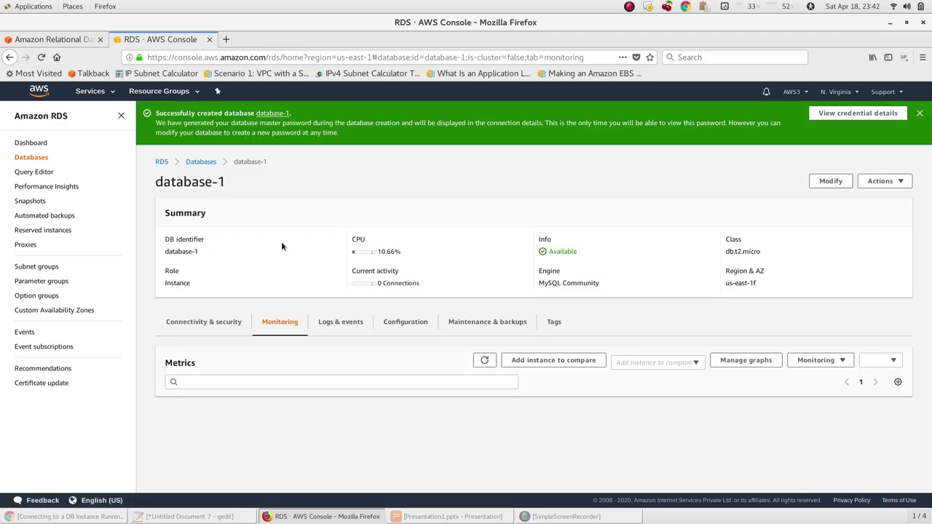
{"action": "scroll", "coordinate": [287, 245], "scroll_direction": "down", "scroll_amount": 5}
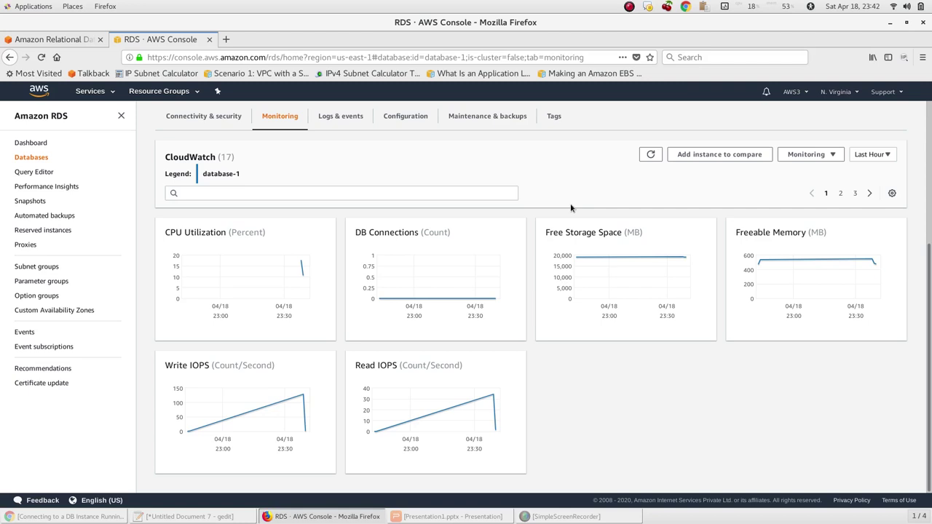
{"action": "scroll", "coordinate": [564, 219], "scroll_direction": "up", "scroll_amount": 2}
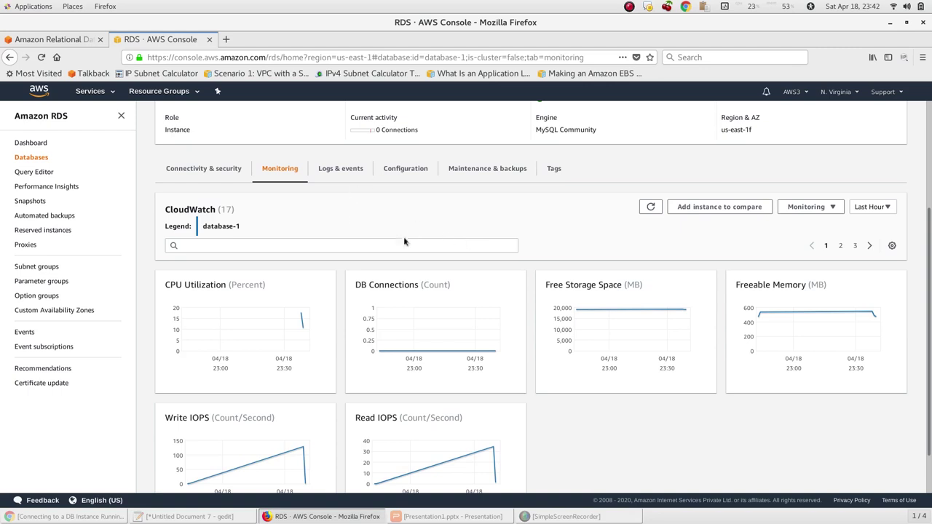
{"action": "scroll", "coordinate": [272, 187], "scroll_direction": "up", "scroll_amount": 4}
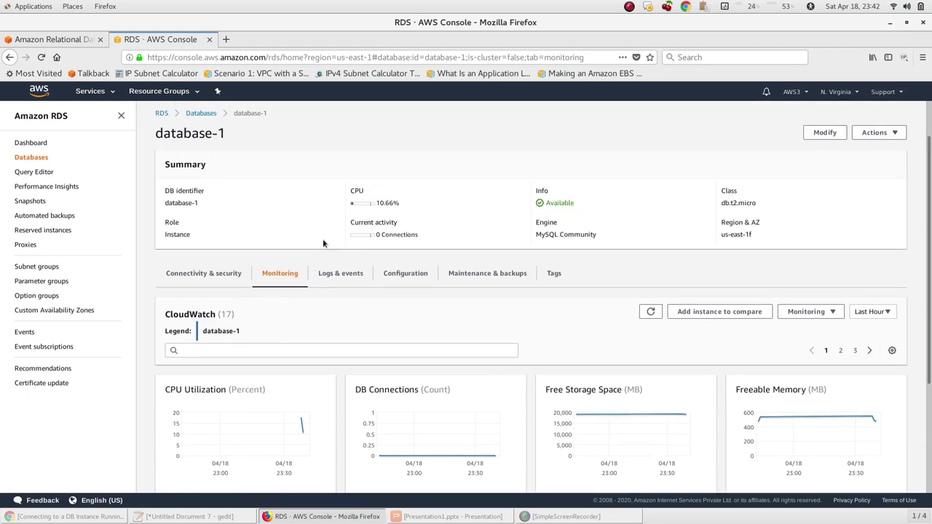
- Review the instance configuration of database-1, including its engine version, instance class and storage
{"action": "left_click", "coordinate": [401, 276]}
{"action": "scroll", "coordinate": [386, 276], "scroll_direction": "down", "scroll_amount": 6}
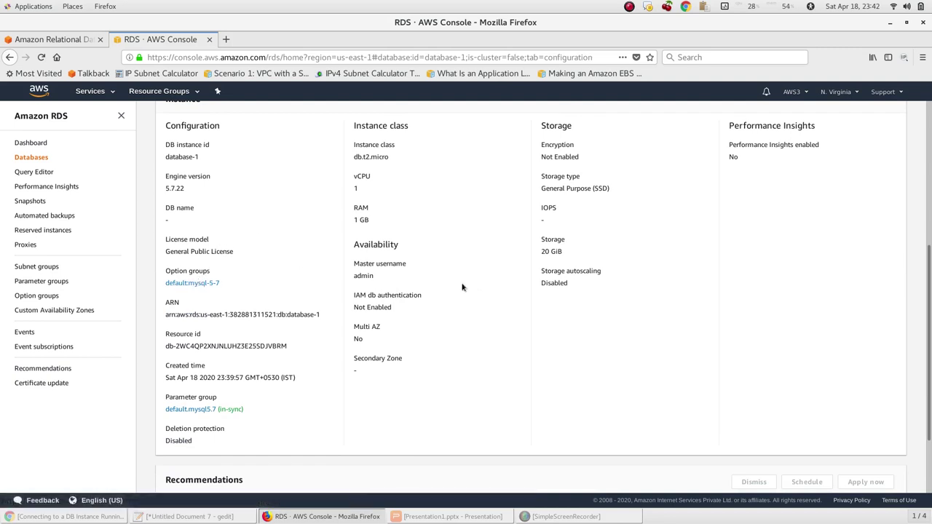
{"action": "scroll", "coordinate": [546, 273], "scroll_direction": "up", "scroll_amount": 1}
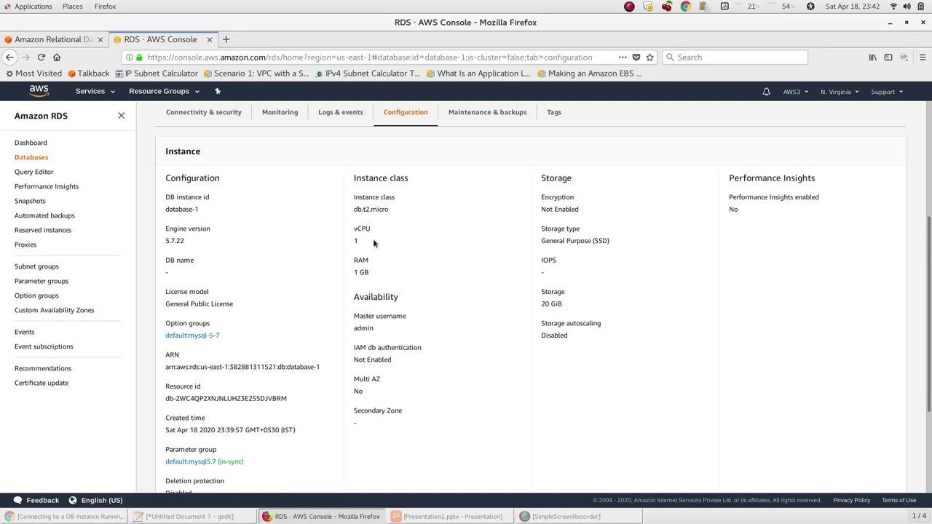
{"action": "scroll", "coordinate": [386, 320], "scroll_direction": "up", "scroll_amount": 1}
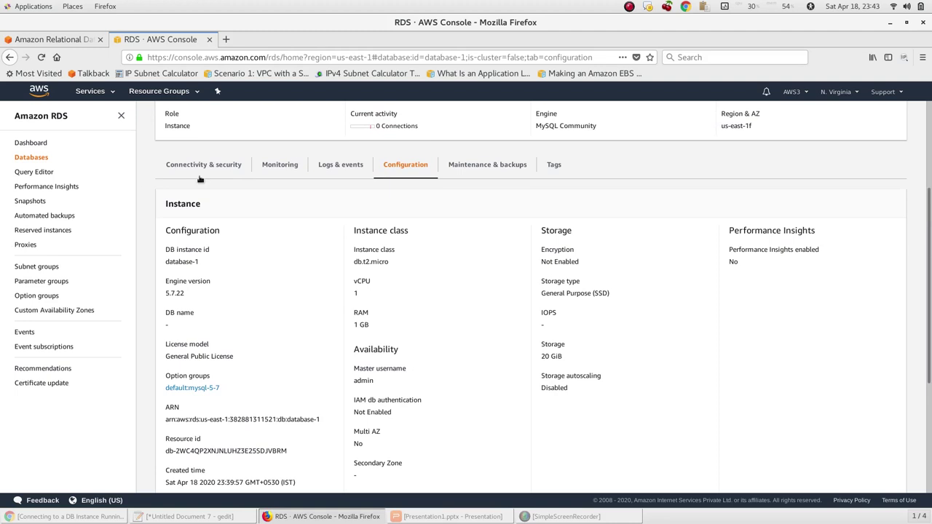
- Recheck the connectivity and security details of database-1, and go back to the list of databases
{"action": "left_click", "coordinate": [204, 167]}
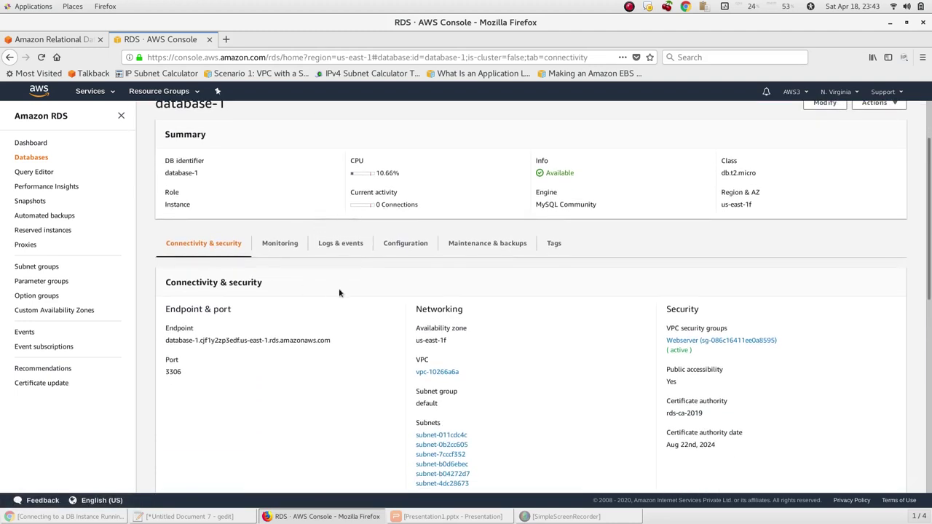
{"action": "scroll", "coordinate": [339, 292], "scroll_direction": "up", "scroll_amount": 1}
{"action": "left_click", "coordinate": [201, 162]}
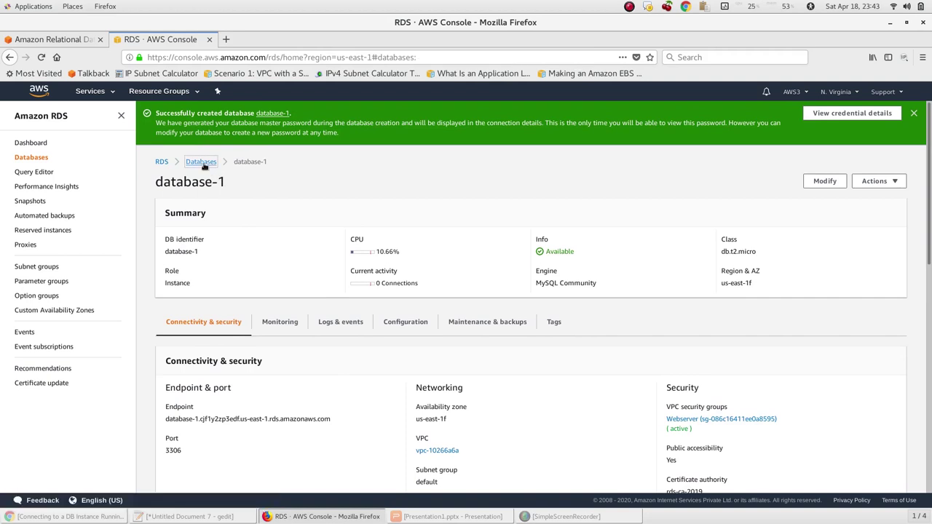